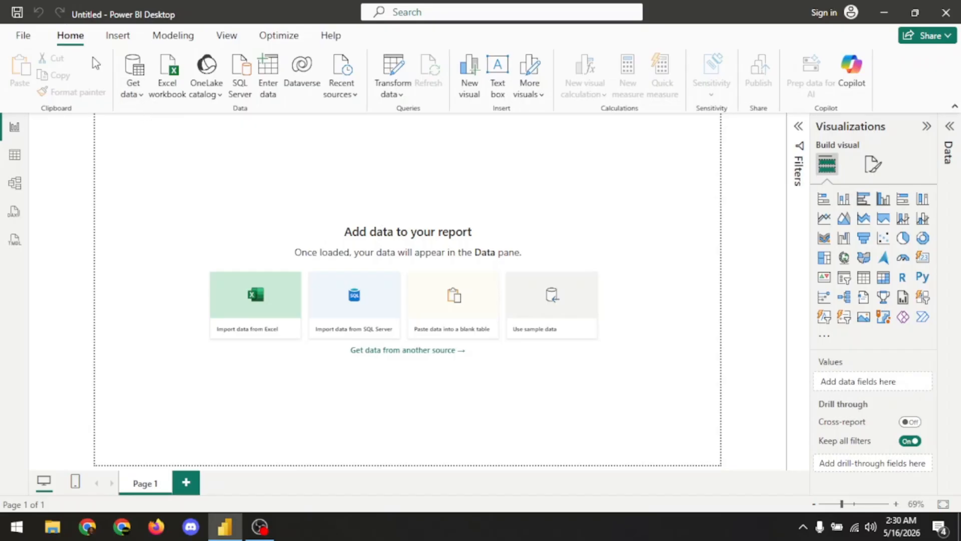
# Step: Import the zomato CSV file from the Resources folder on the Desktop as a text/CSV data source
pyautogui.click(132, 95)
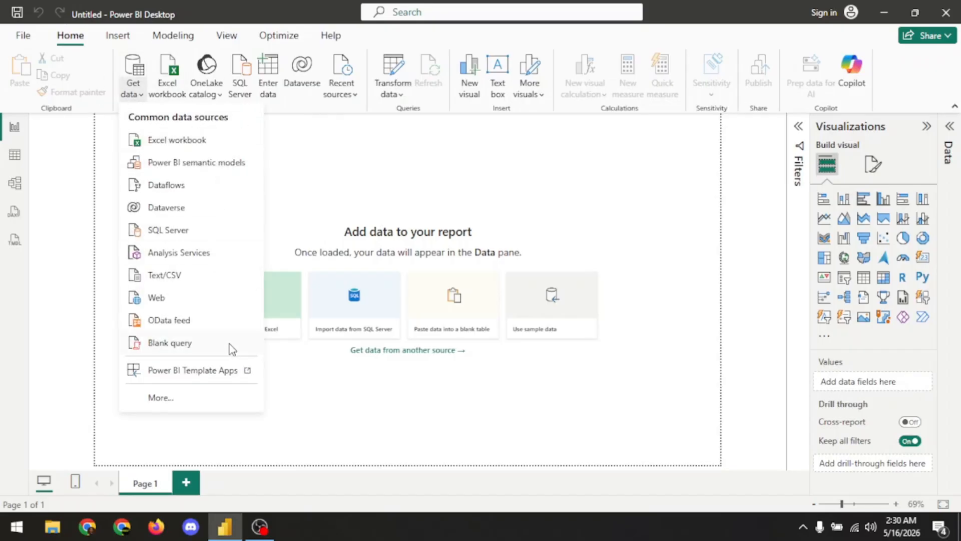
pyautogui.click(169, 277)
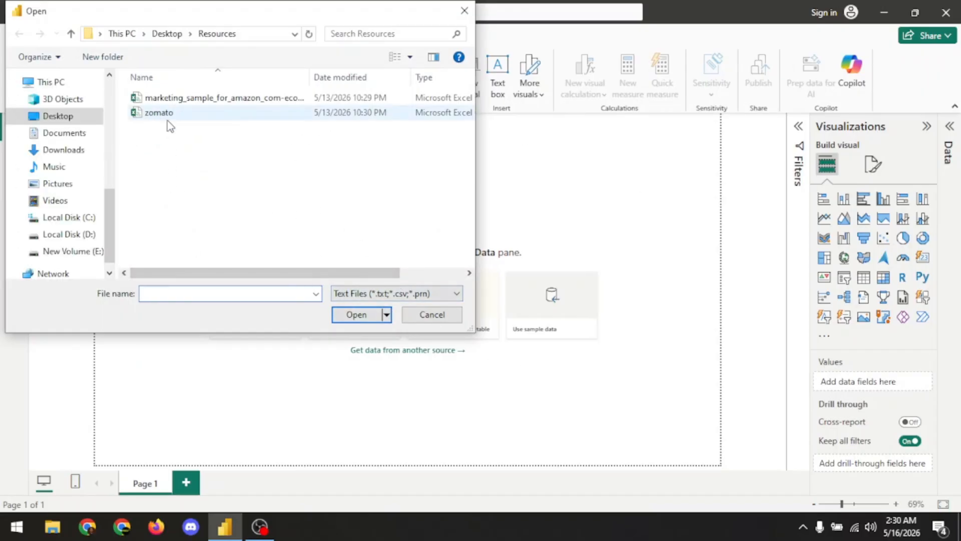
pyautogui.click(188, 119)
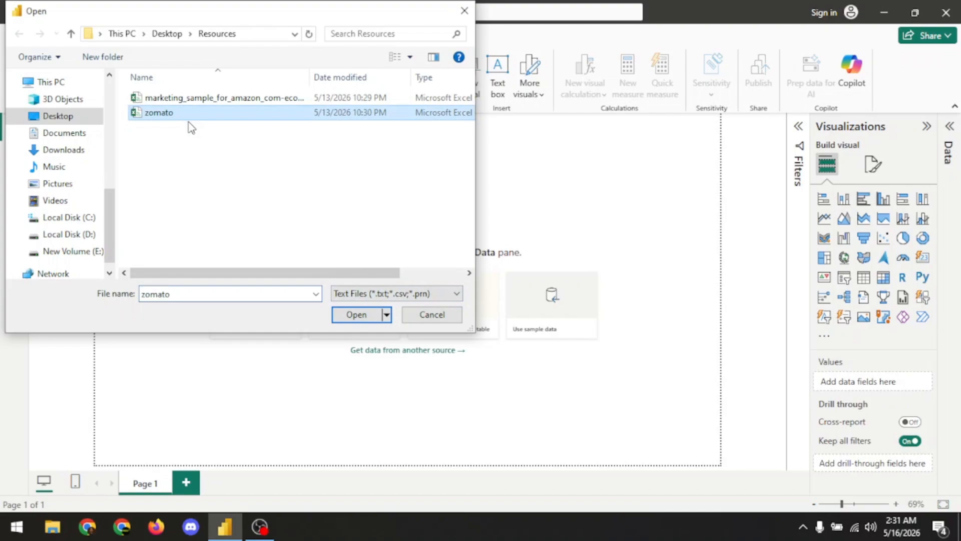
pyautogui.click(357, 315)
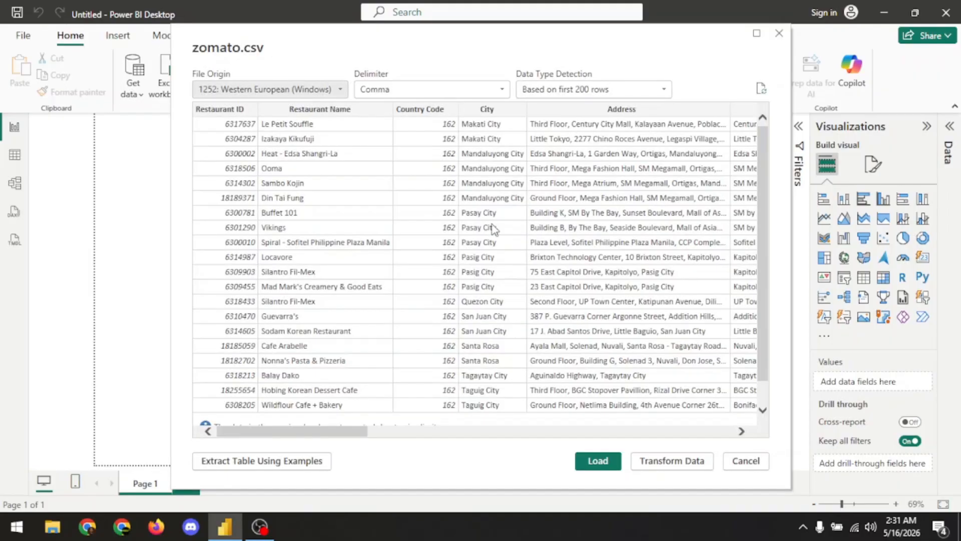
# Step: Review the zomato.csv data preview and open the data for transformation in Power Query Editor
pyautogui.scroll(-1, 530, 330)
pyautogui.scroll(1, 531, 328)
pyautogui.moveTo(293, 431); pyautogui.dragTo(91, 416)
pyautogui.scroll(-1, 235, 306)
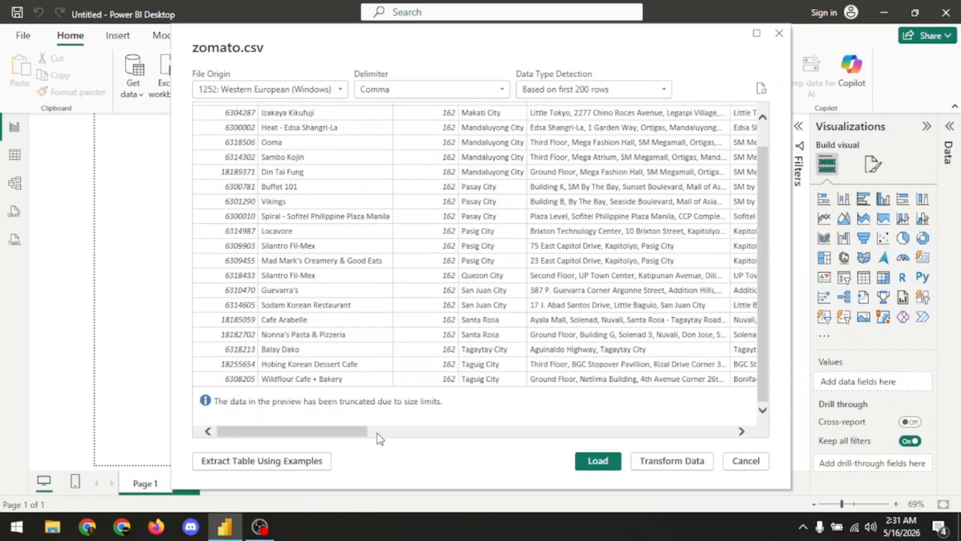
pyautogui.moveTo(331, 434); pyautogui.dragTo(202, 433)
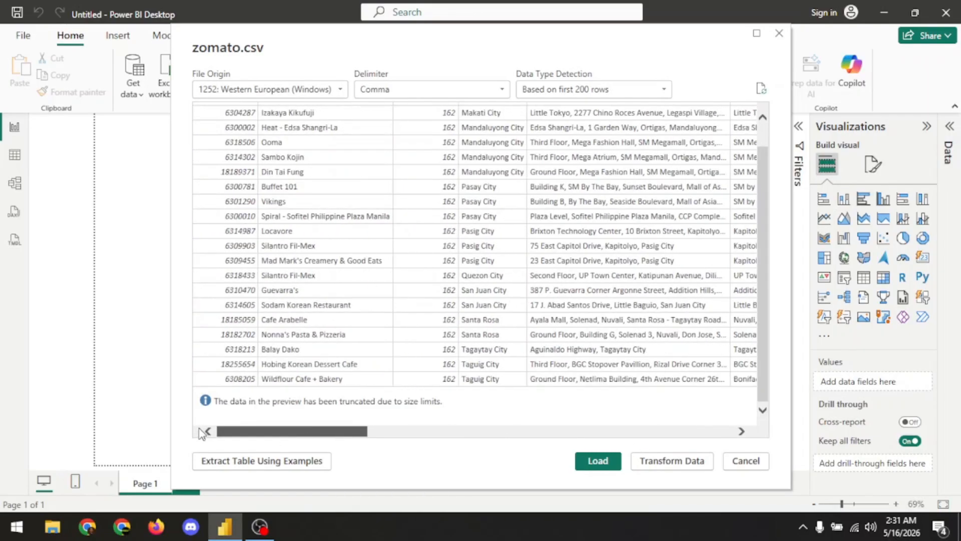
pyautogui.scroll(1, 384, 365)
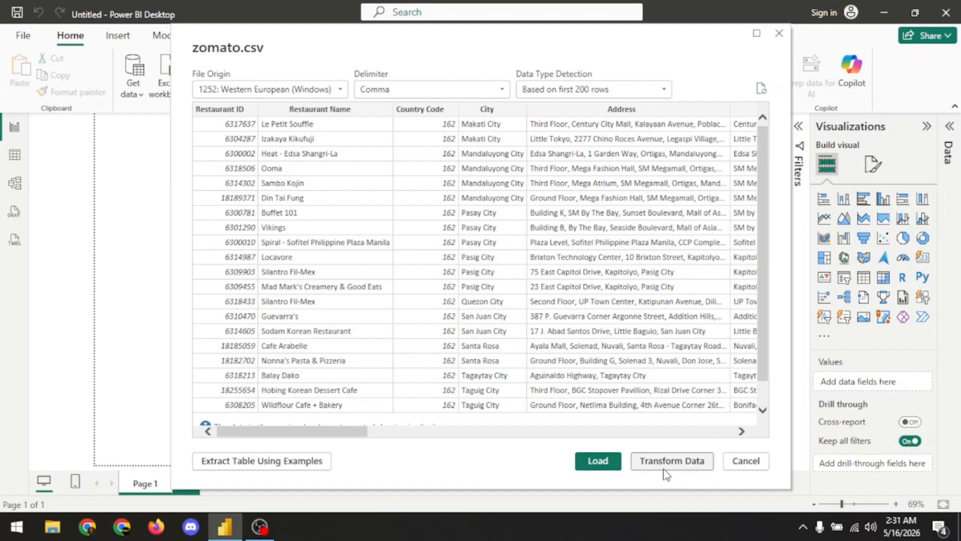
pyautogui.click(692, 463)
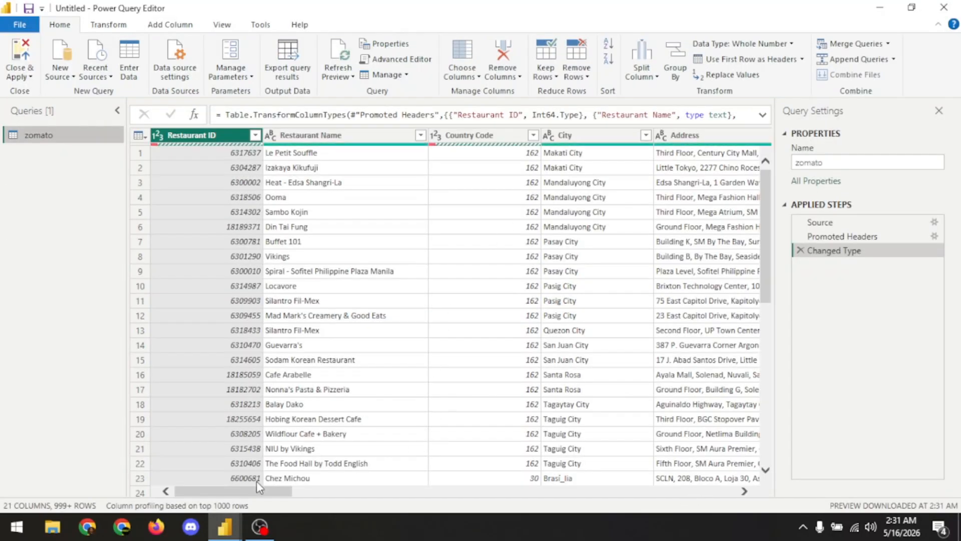
# Step: Look across the zomato table's columns through Votes, and return to the Restaurant ID column
pyautogui.moveTo(270, 492); pyautogui.dragTo(711, 492)
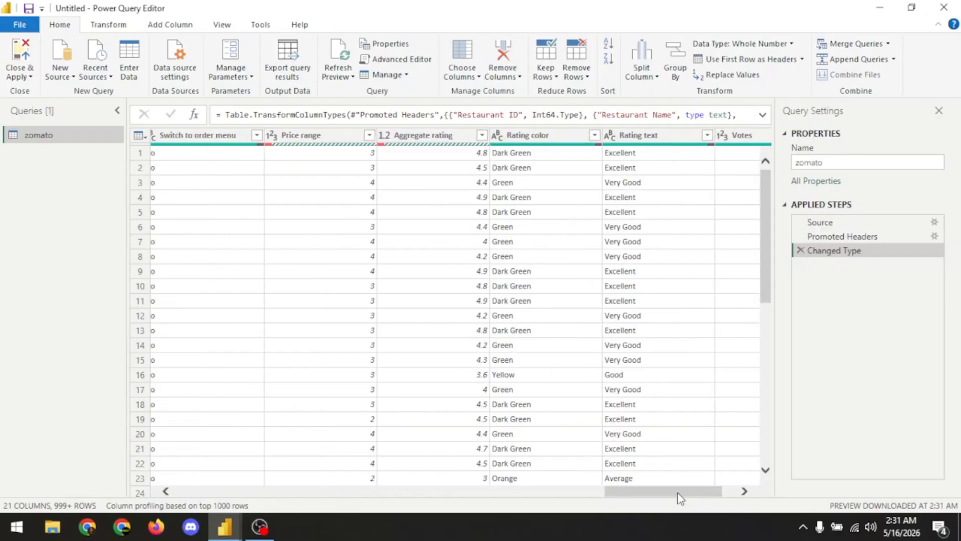
pyautogui.click(250, 228)
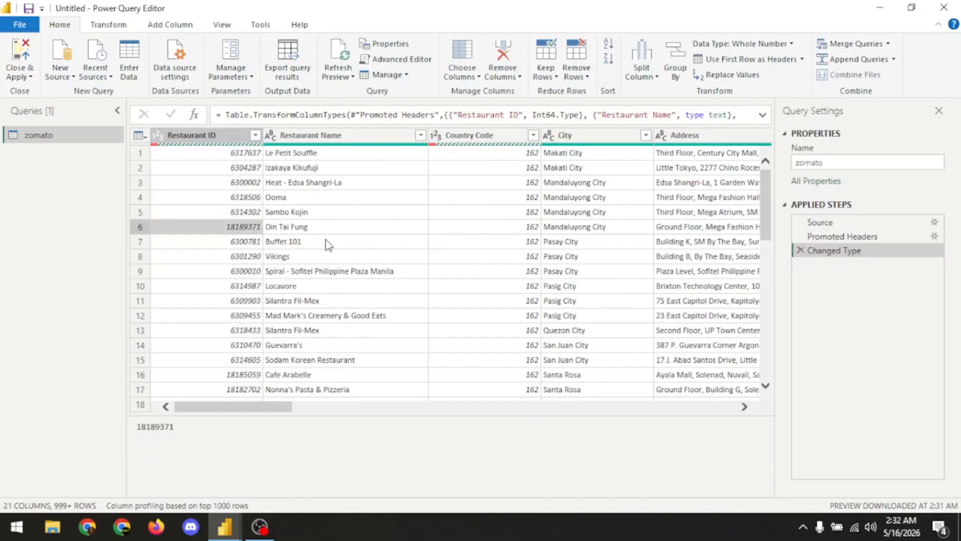
pyautogui.click(229, 138)
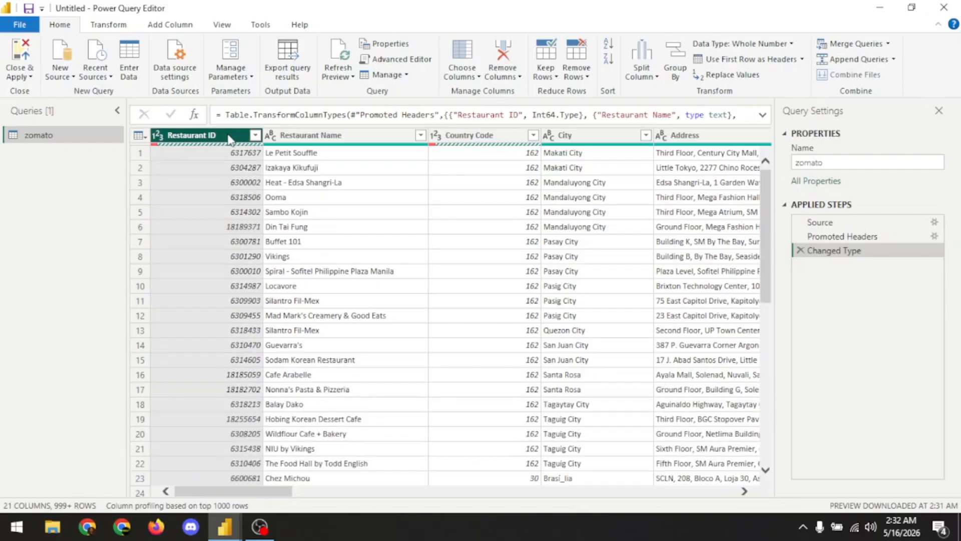
pyautogui.doubleClick(191, 137)
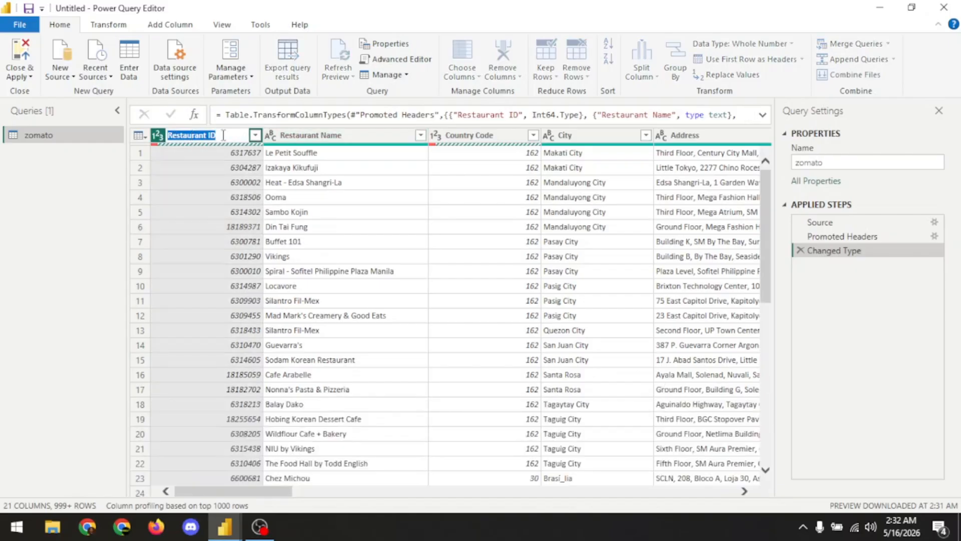
pyautogui.click(240, 135)
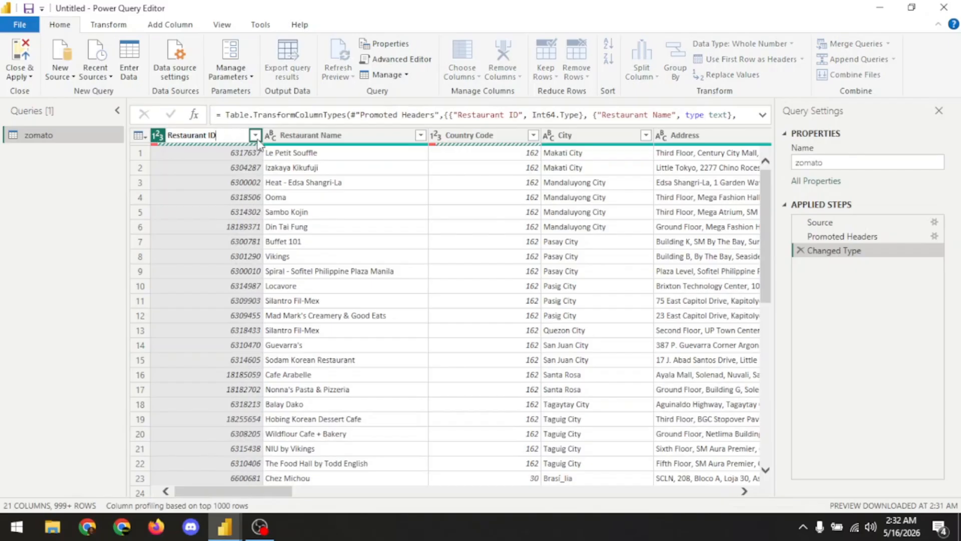
pyautogui.rightClick(231, 136)
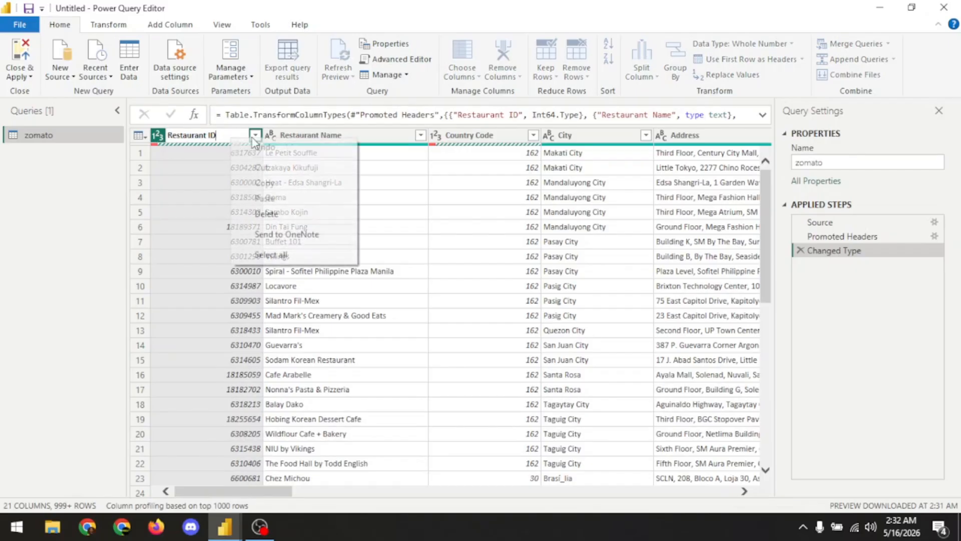
pyautogui.click(361, 138)
pyautogui.click(375, 136)
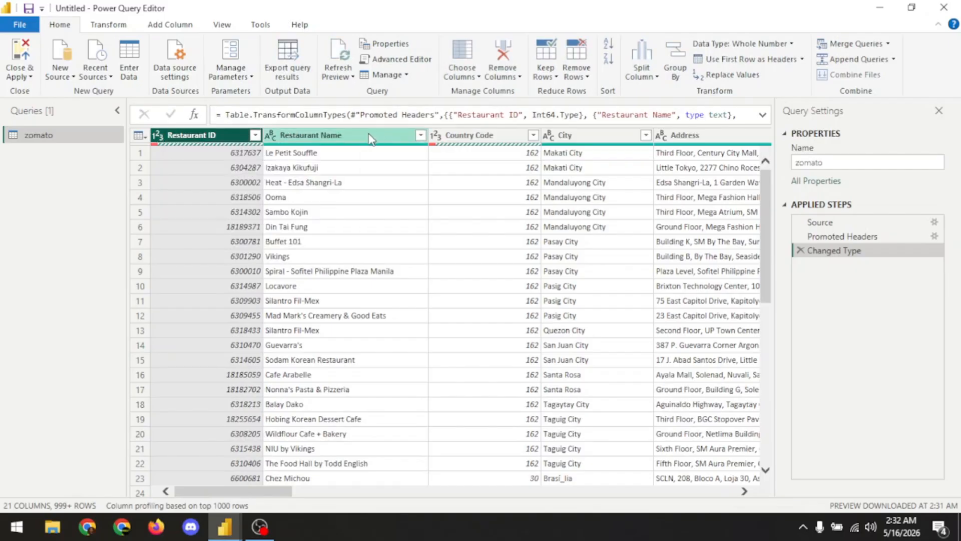
pyautogui.rightClick(335, 139)
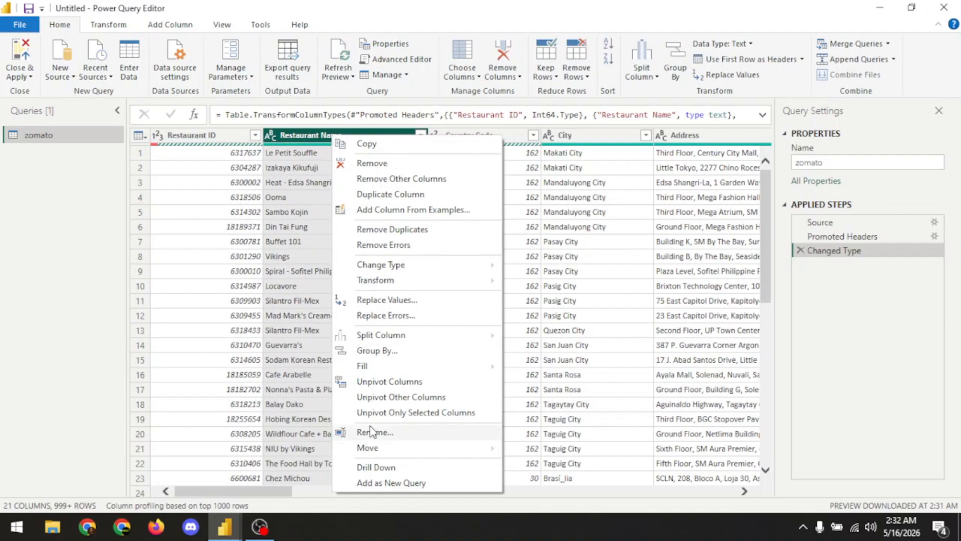
pyautogui.click(296, 136)
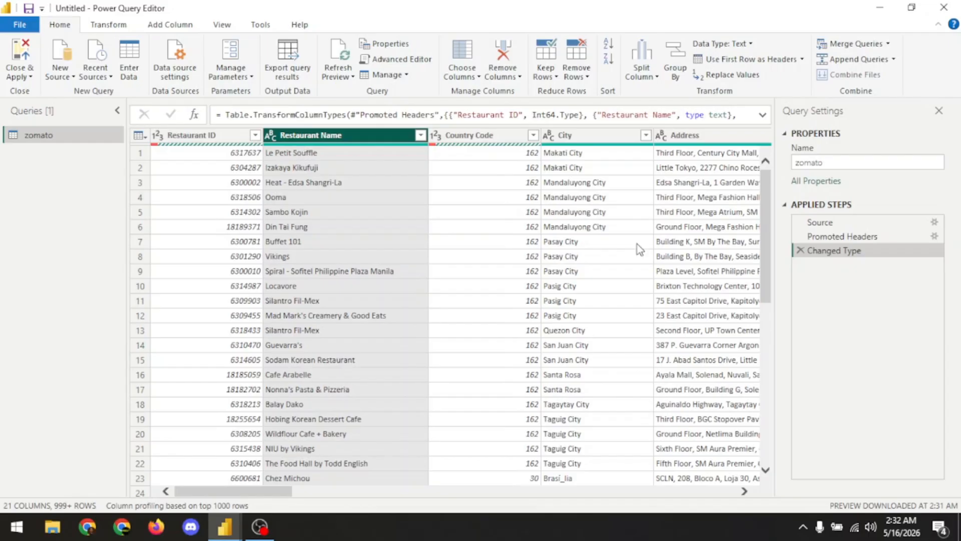
# Step: Examine the distinct values in the Restaurant Name column's filter list and close it without filtering
pyautogui.click(421, 135)
pyautogui.scroll(-1, 337, 322)
pyautogui.scroll(1, 341, 324)
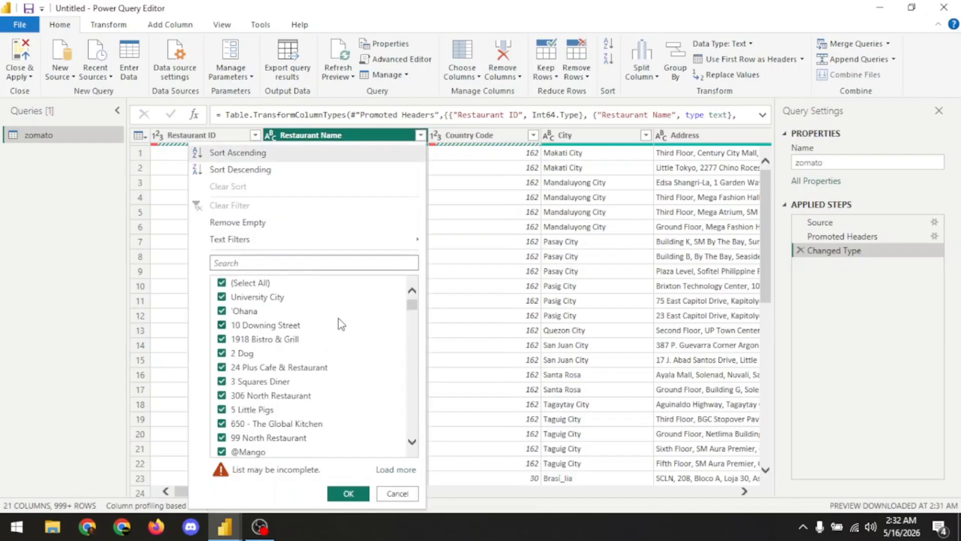
pyautogui.scroll(-1, 341, 325)
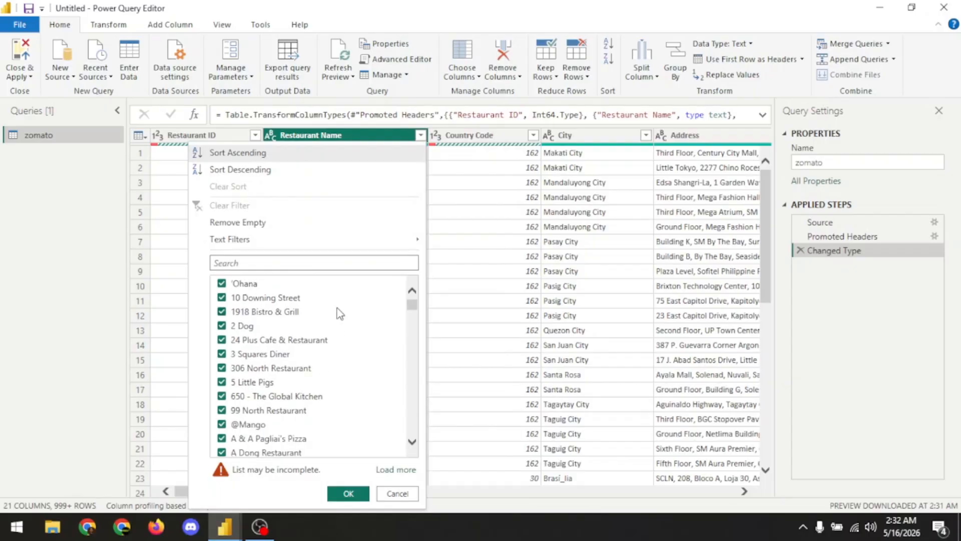
pyautogui.scroll(-1, 345, 396)
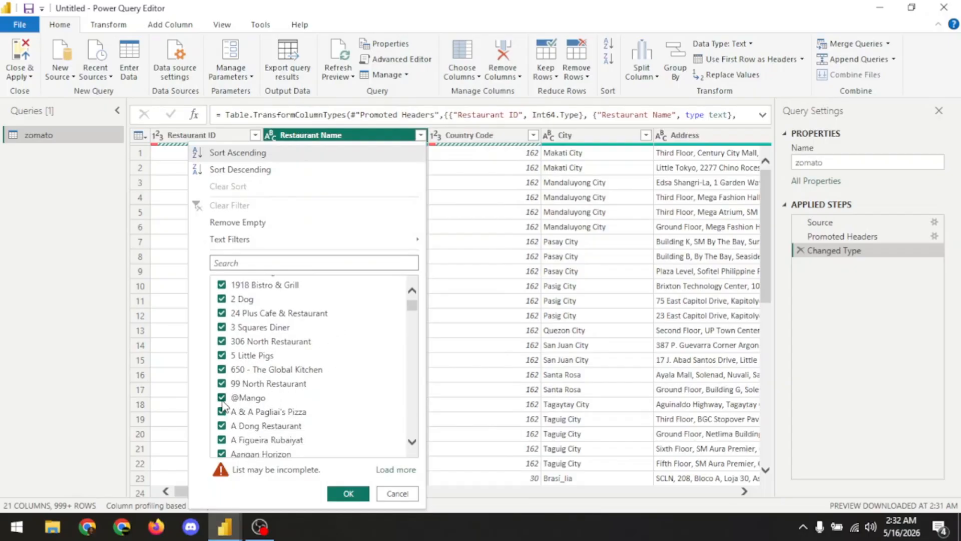
pyautogui.scroll(-8, 230, 400)
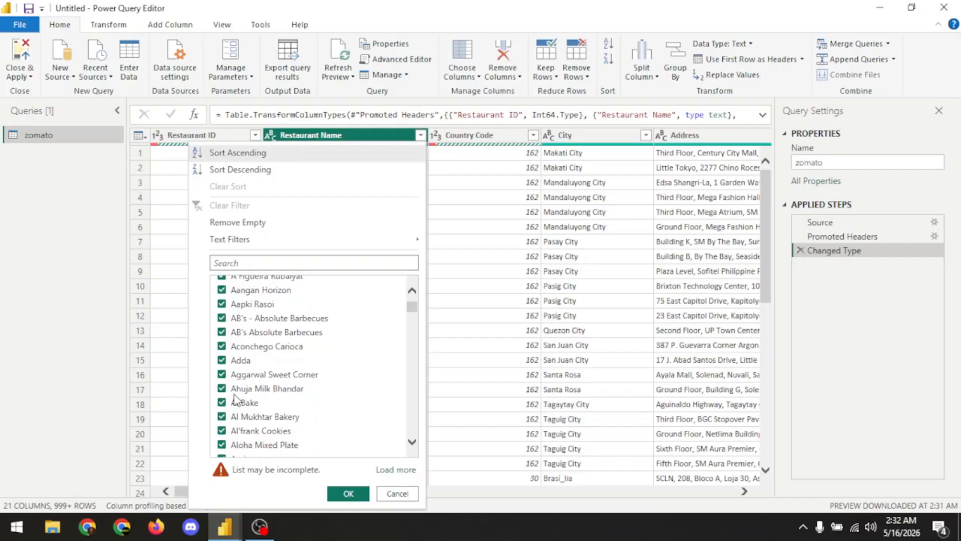
pyautogui.scroll(-10, 315, 434)
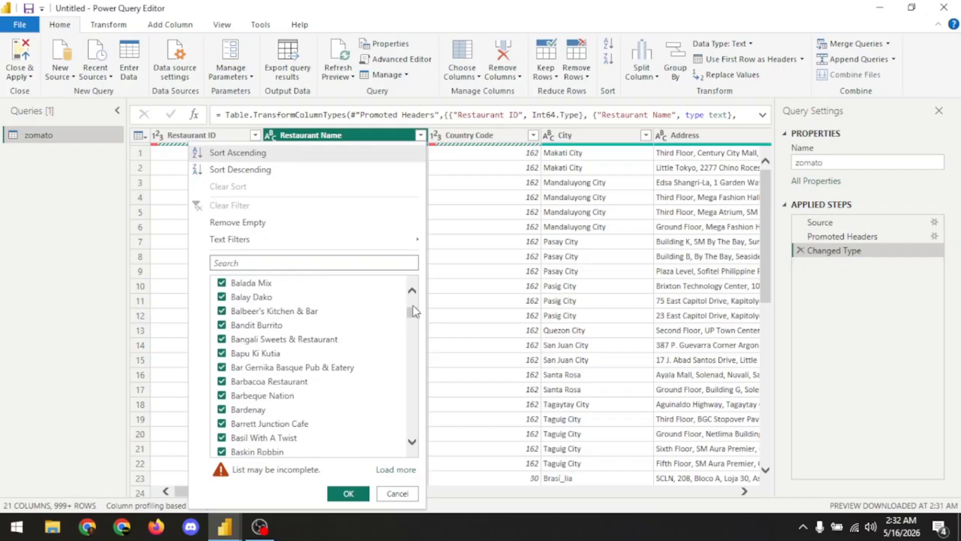
pyautogui.moveTo(413, 311)
pyautogui.mouseDown()
pyautogui.moveTo(429, 440)
pyautogui.moveTo(410, 302)
pyautogui.mouseUp()
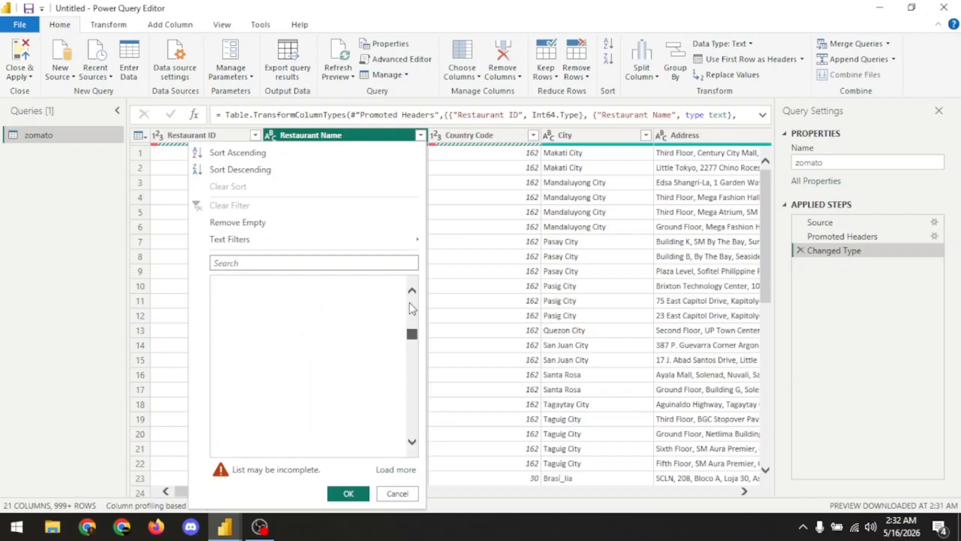
pyautogui.click(397, 494)
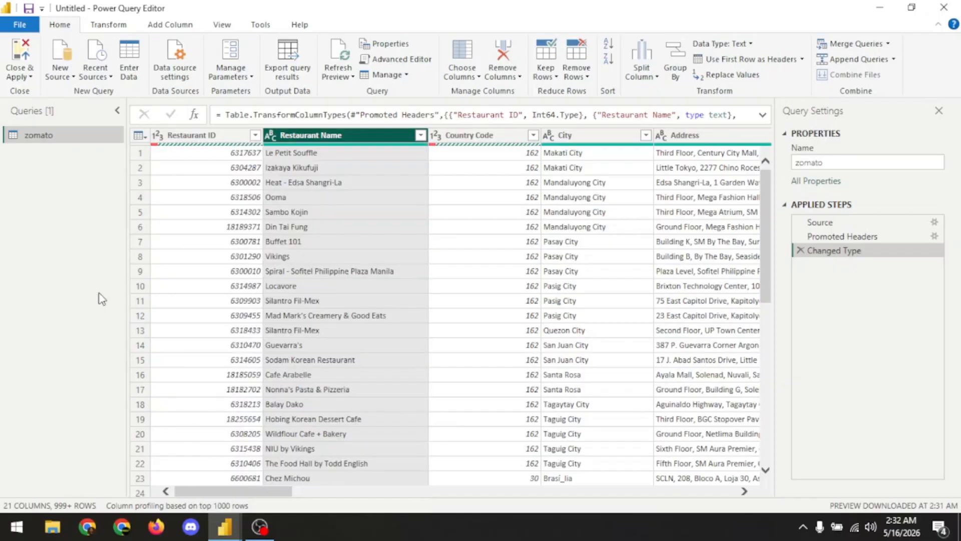
# Step: Examine the distinct values of the Country Code and City columns for invalid entries
pyautogui.click(533, 135)
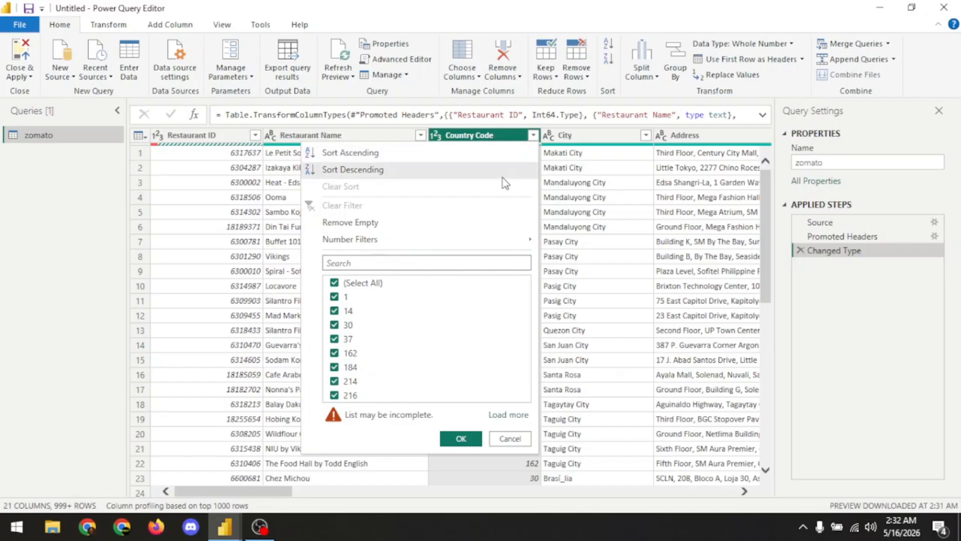
pyautogui.click(533, 135)
pyautogui.click(646, 135)
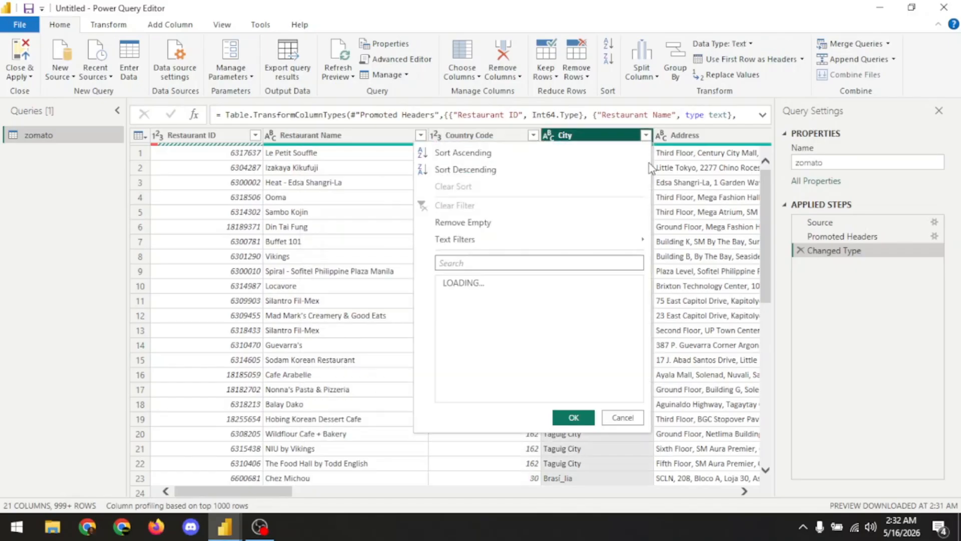
pyautogui.scroll(-1, 566, 322)
pyautogui.scroll(1, 566, 322)
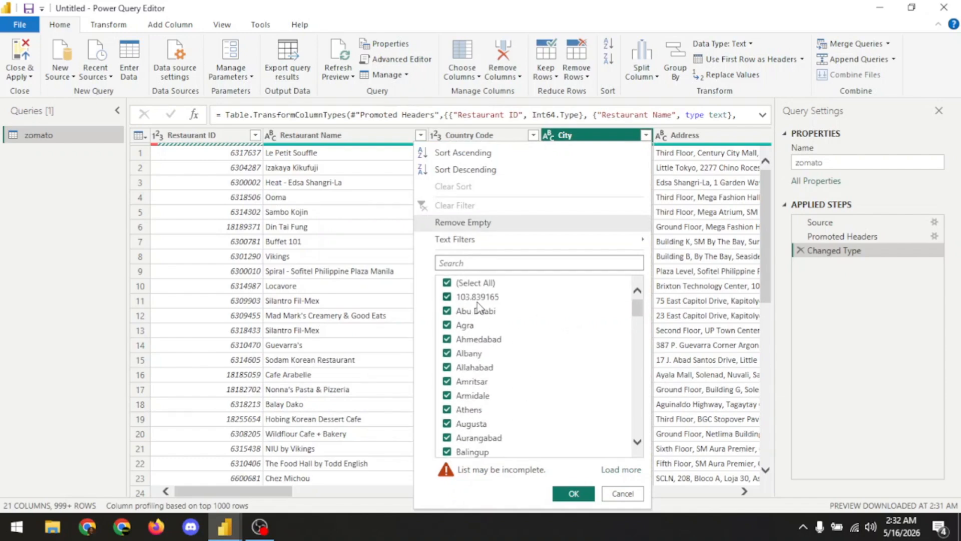
pyautogui.scroll(-15, 530, 313)
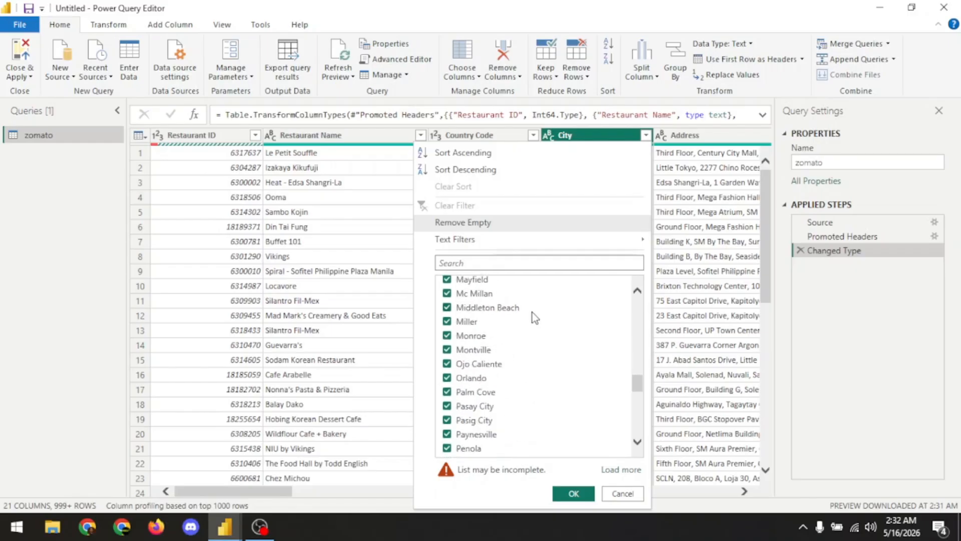
pyautogui.scroll(-5, 535, 317)
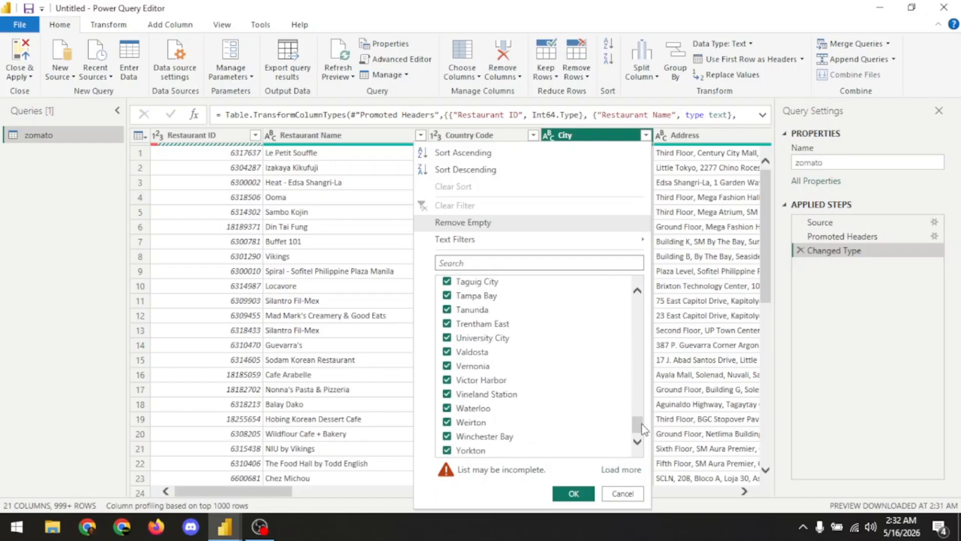
pyautogui.moveTo(643, 426); pyautogui.dragTo(638, 285)
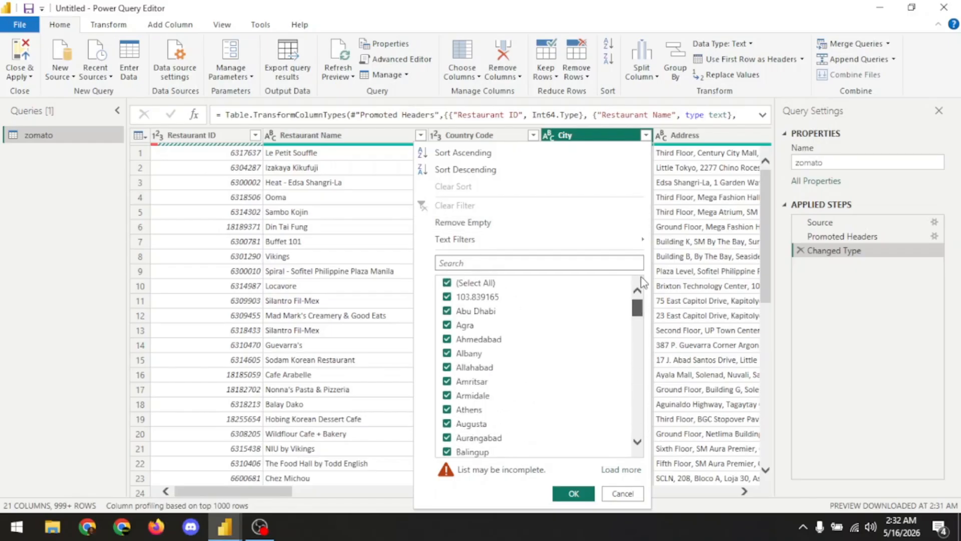
# Step: Filter the City column to only the value 103.839165 and inspect the matching data
pyautogui.click(449, 284)
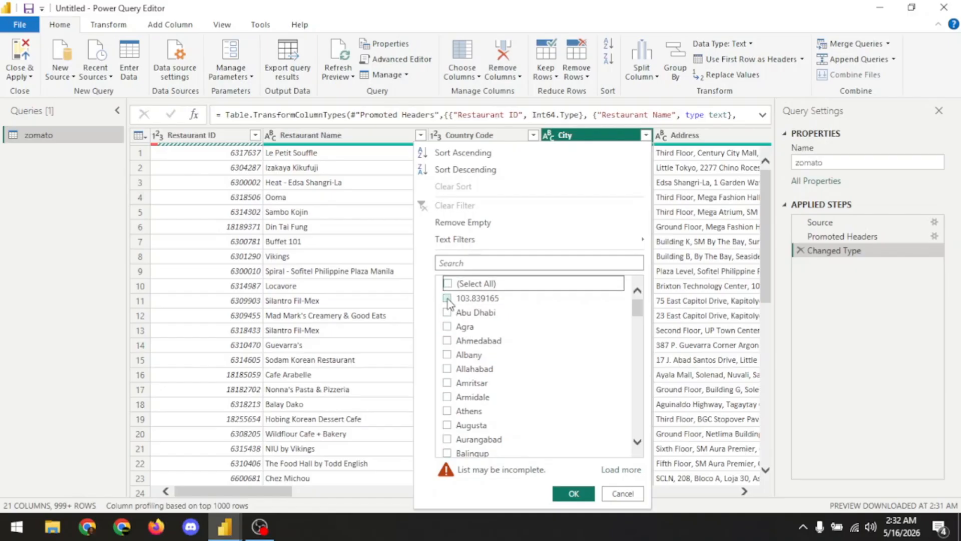
pyautogui.click(447, 298)
pyautogui.click(574, 494)
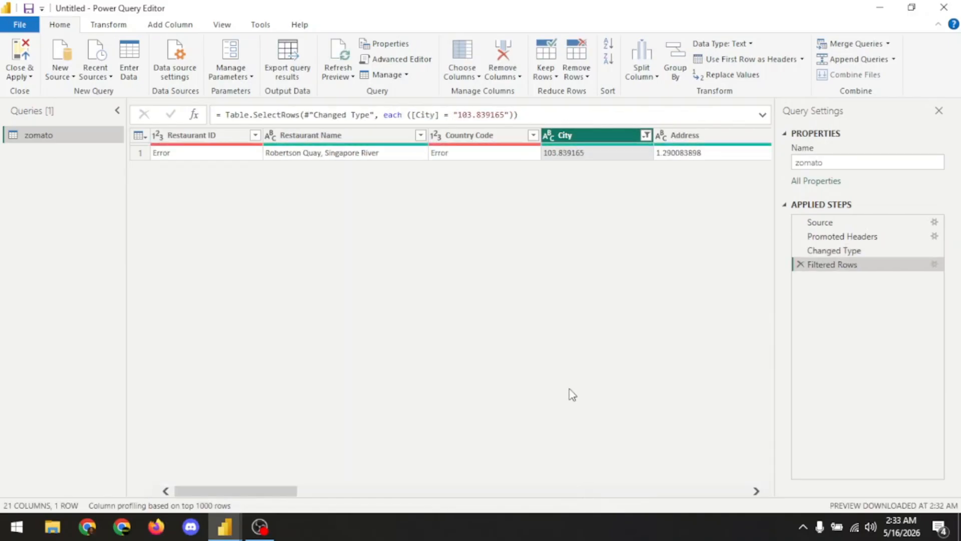
pyautogui.moveTo(281, 492); pyautogui.dragTo(318, 221)
# Step: Filter the City column to keep every value except 103.839165, and reopen its filter list to check the selection
pyautogui.click(647, 135)
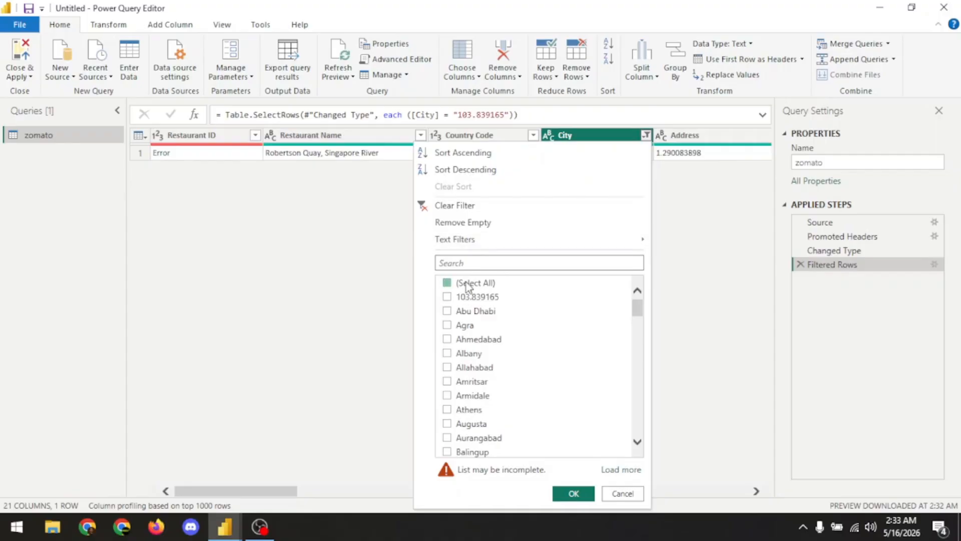
pyautogui.click(471, 284)
pyautogui.click(469, 297)
pyautogui.click(573, 494)
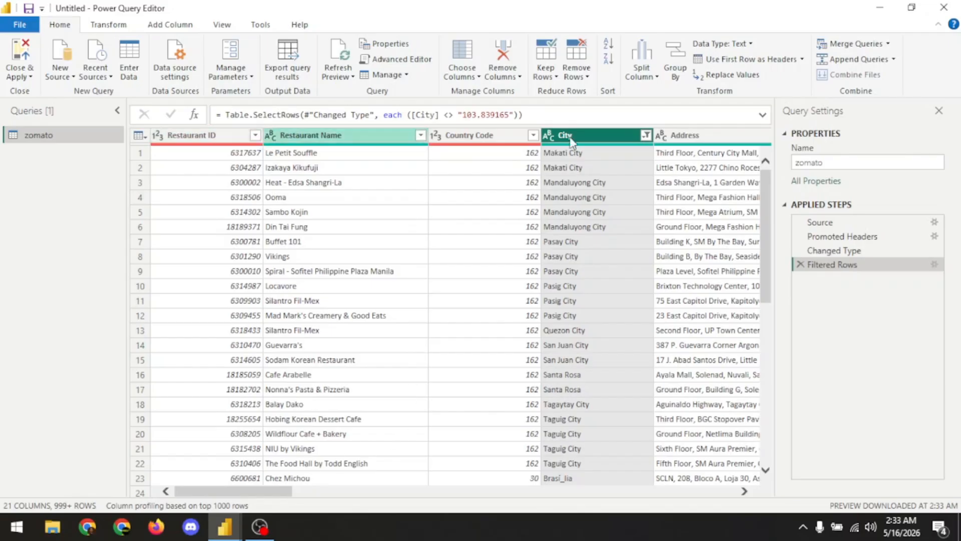
pyautogui.click(646, 136)
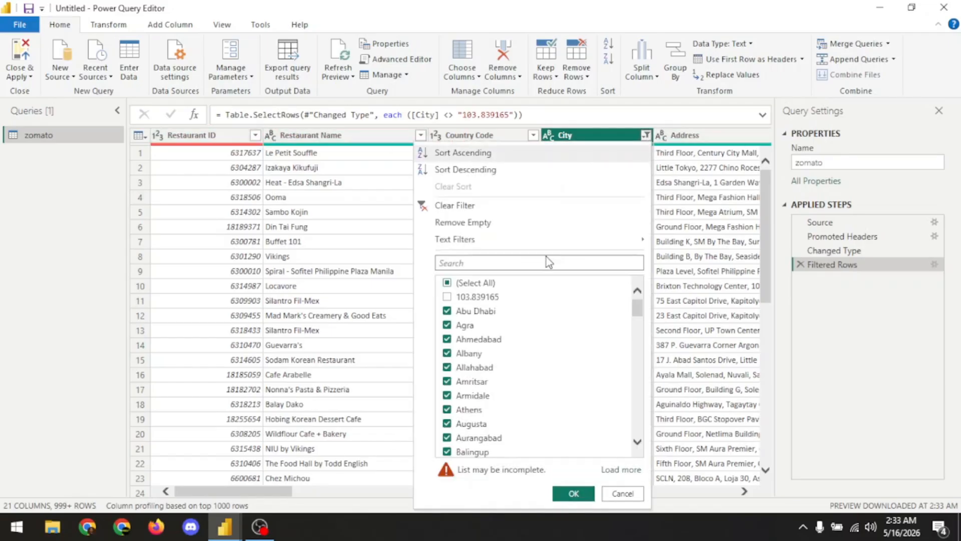
# Step: Examine the distinct values in the Country Code column's filter list and close it without applying a filter
pyautogui.press('Escape')
pyautogui.click(533, 135)
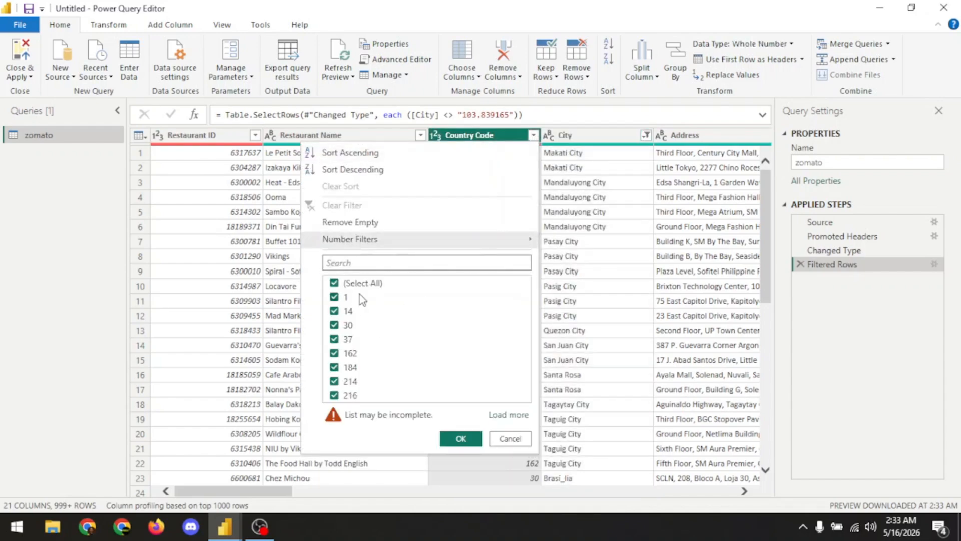
pyautogui.click(335, 298)
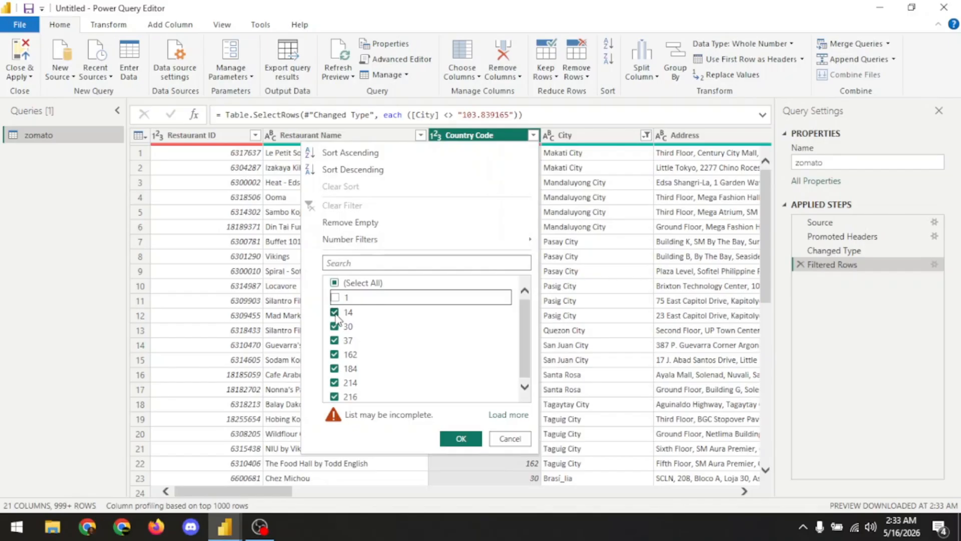
pyautogui.click(336, 298)
pyautogui.click(510, 438)
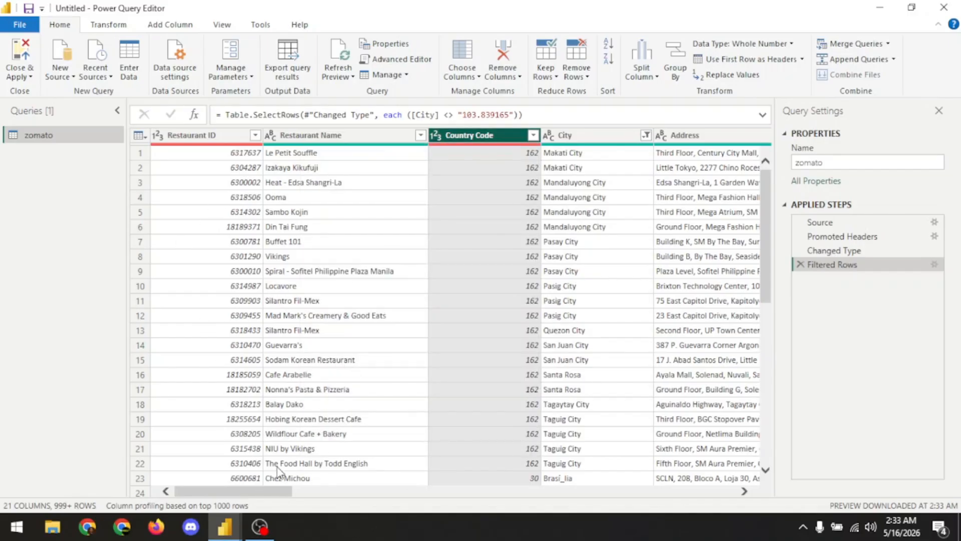
# Step: Filter the Longitude column to only the null value to inspect the matching rows
pyautogui.moveTo(256, 496); pyautogui.dragTo(447, 503)
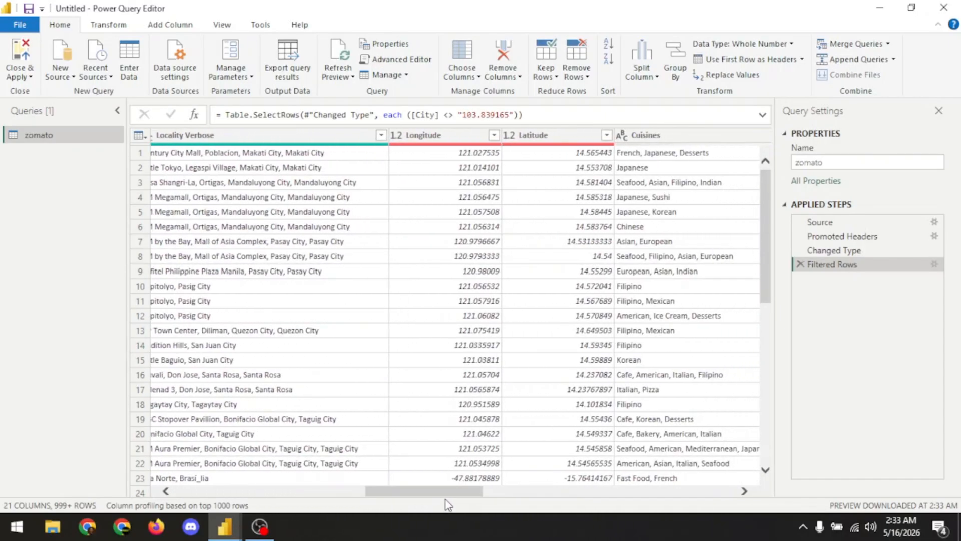
pyautogui.click(494, 135)
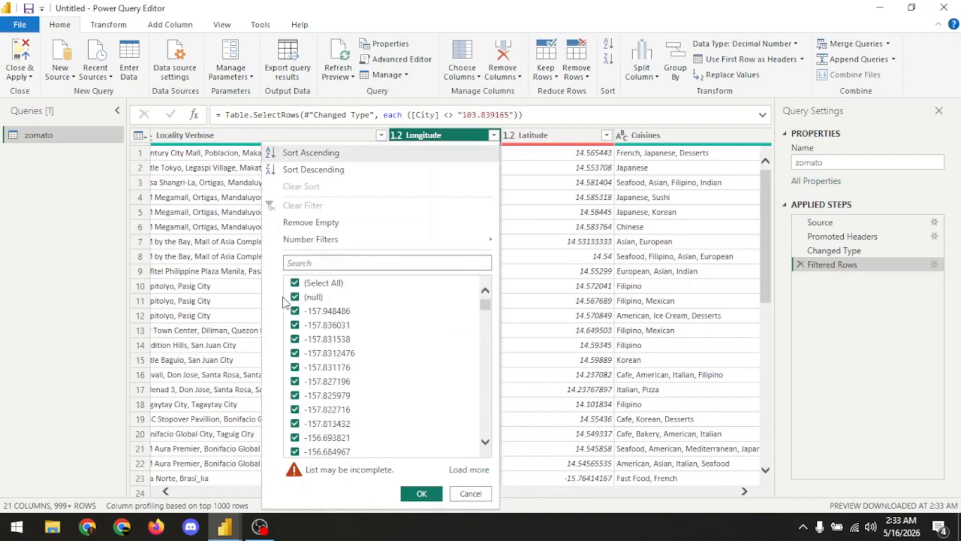
pyautogui.click(295, 282)
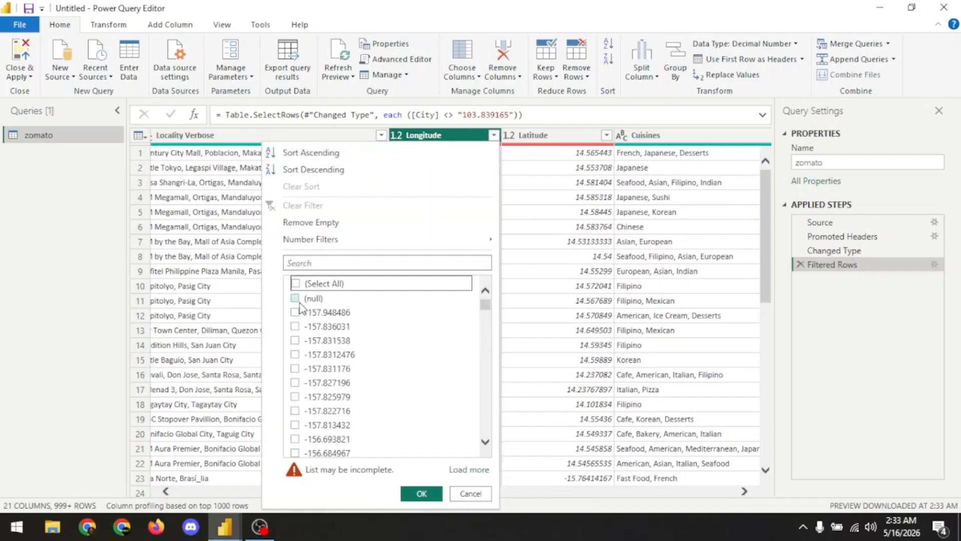
pyautogui.scroll(-5, 382, 346)
pyautogui.scroll(-15, 382, 347)
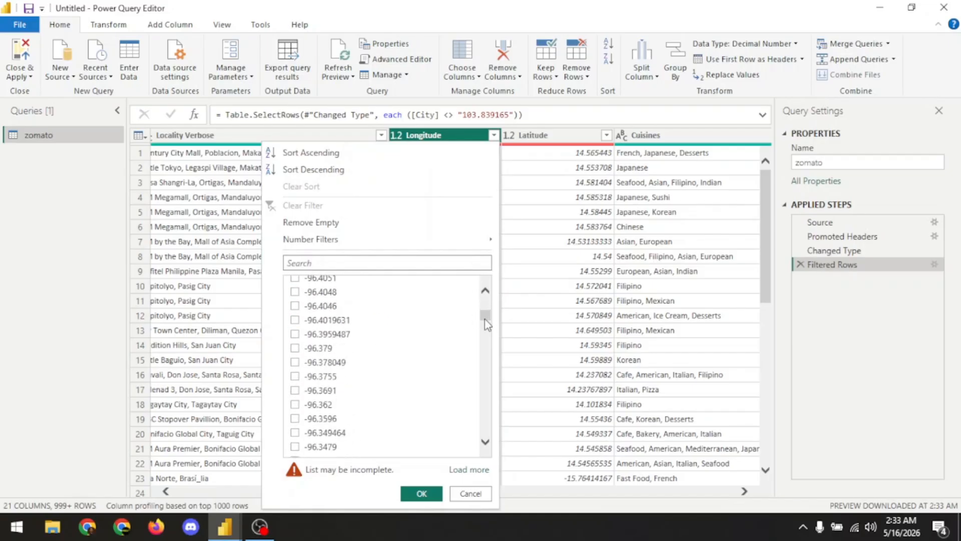
pyautogui.moveTo(488, 440); pyautogui.dragTo(426, 431)
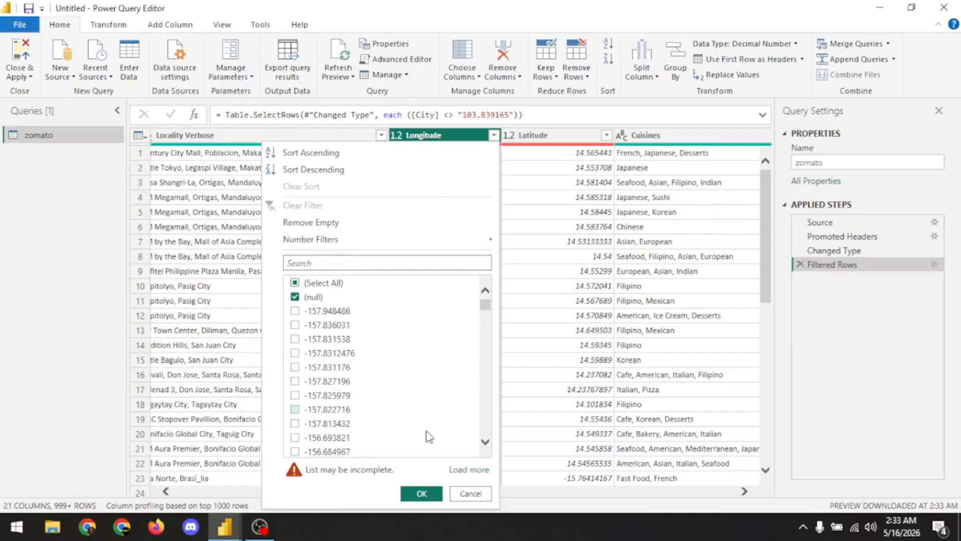
pyautogui.click(422, 493)
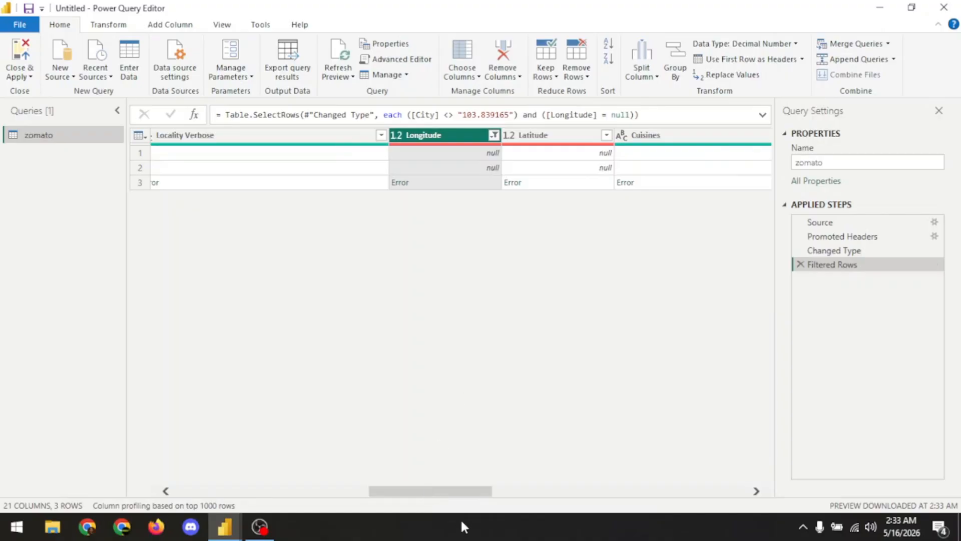
# Step: Filter the Longitude column to keep every value except null
pyautogui.click(494, 135)
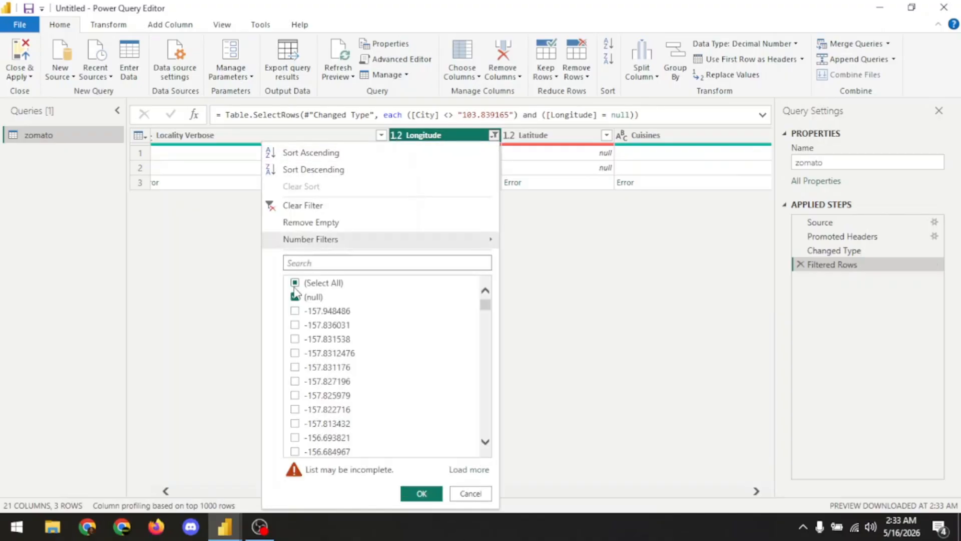
pyautogui.click(295, 284)
pyautogui.click(297, 284)
pyautogui.click(297, 297)
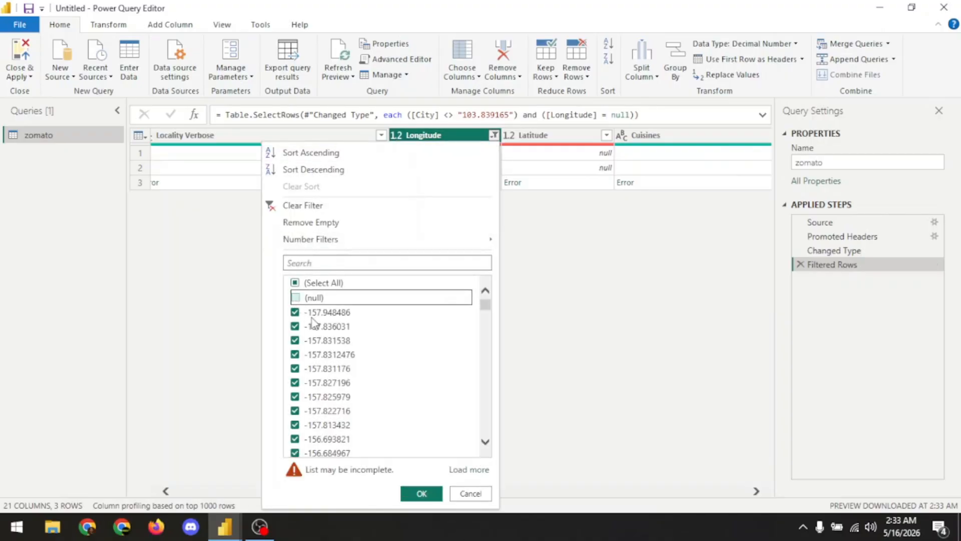
pyautogui.click(421, 494)
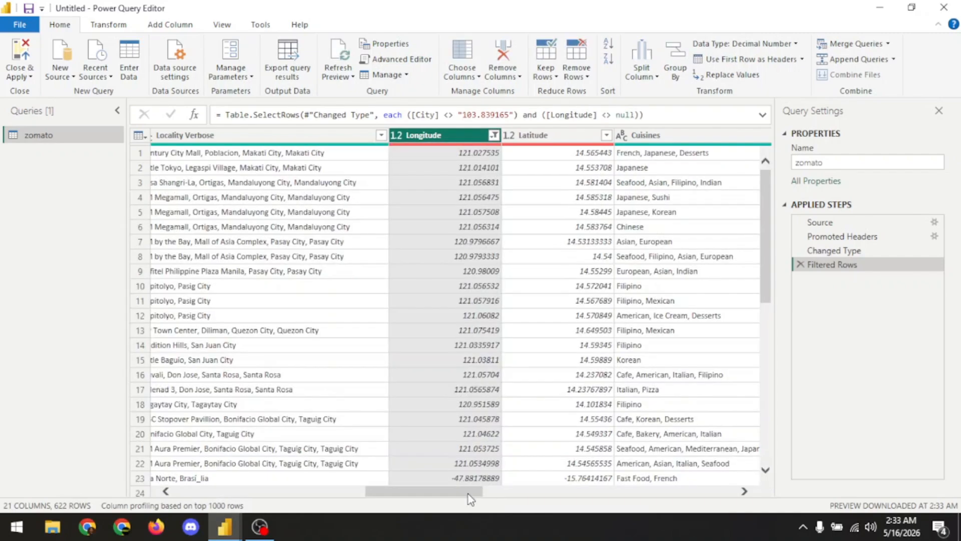
# Step: Examine the distinct values of the Latitude column for nulls or invalid entries and close the list without filtering
pyautogui.moveTo(470, 499); pyautogui.dragTo(506, 499)
pyautogui.click(418, 136)
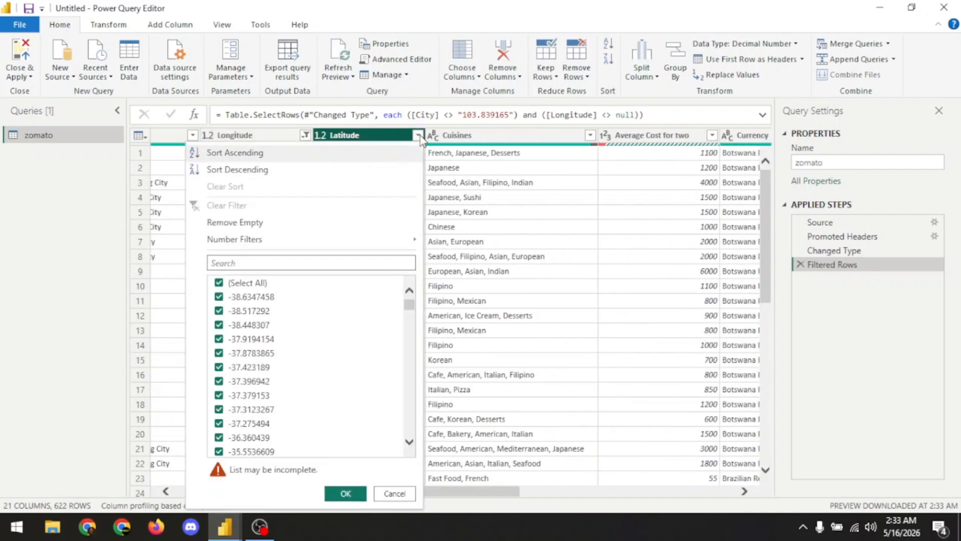
pyautogui.scroll(-10, 294, 344)
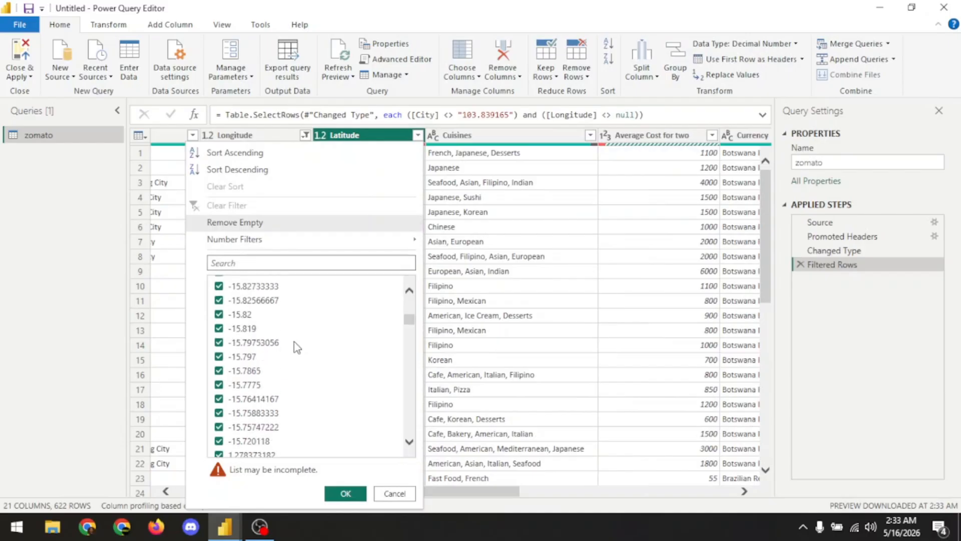
pyautogui.scroll(-15, 293, 342)
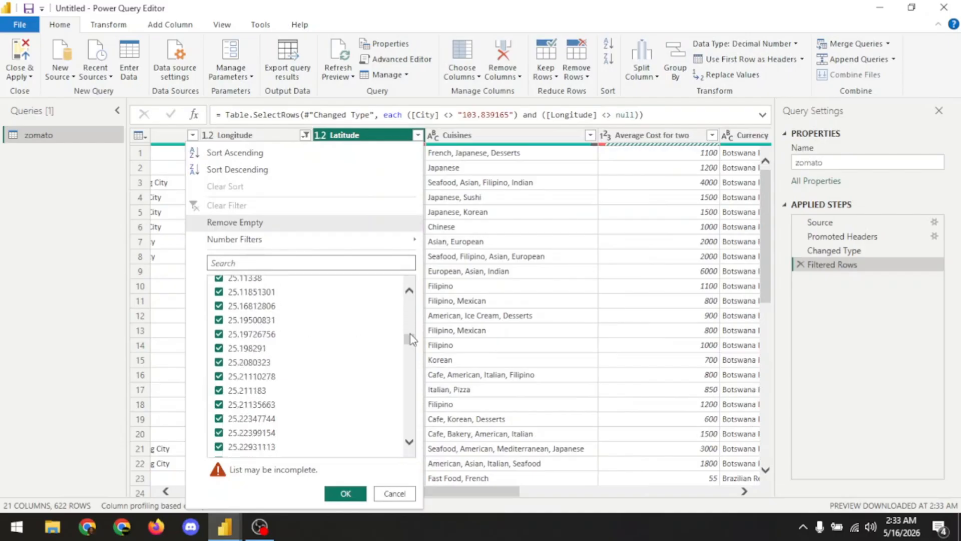
pyautogui.moveTo(410, 339); pyautogui.dragTo(431, 257)
pyautogui.click(393, 493)
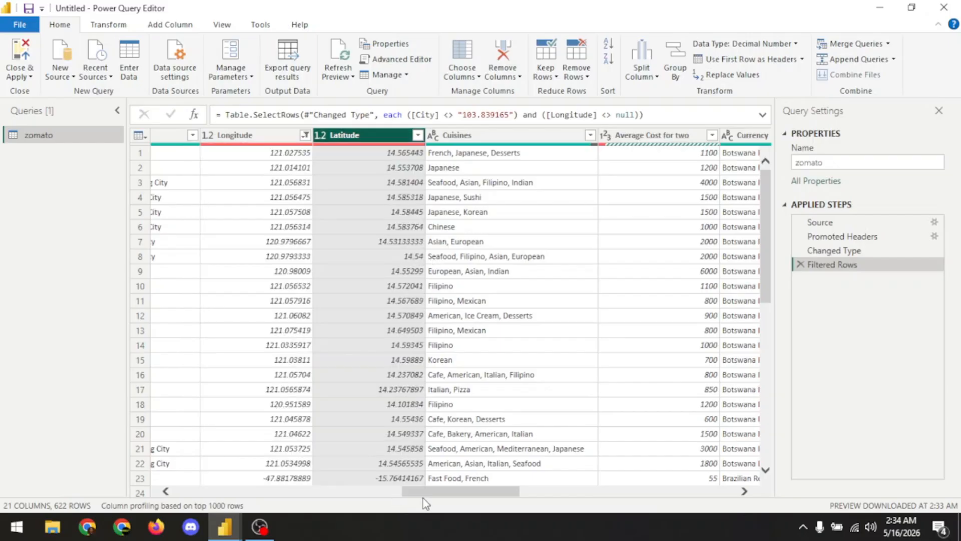
# Step: Examine the distinct values of the Average Cost for two column and close the list without filtering
pyautogui.moveTo(438, 493); pyautogui.dragTo(477, 493)
pyautogui.click(514, 135)
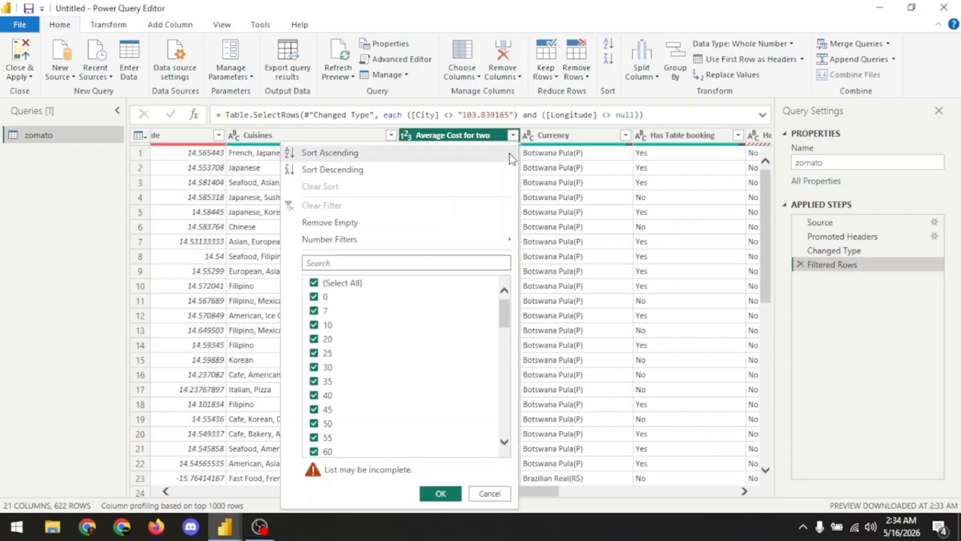
pyautogui.scroll(-4, 353, 347)
pyautogui.scroll(-8, 352, 347)
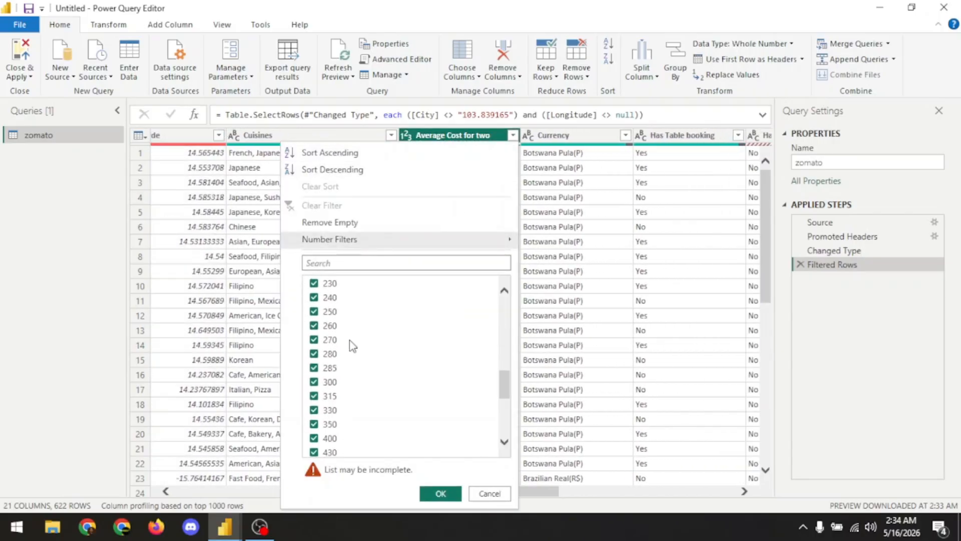
pyautogui.scroll(4, 371, 361)
pyautogui.scroll(10, 371, 361)
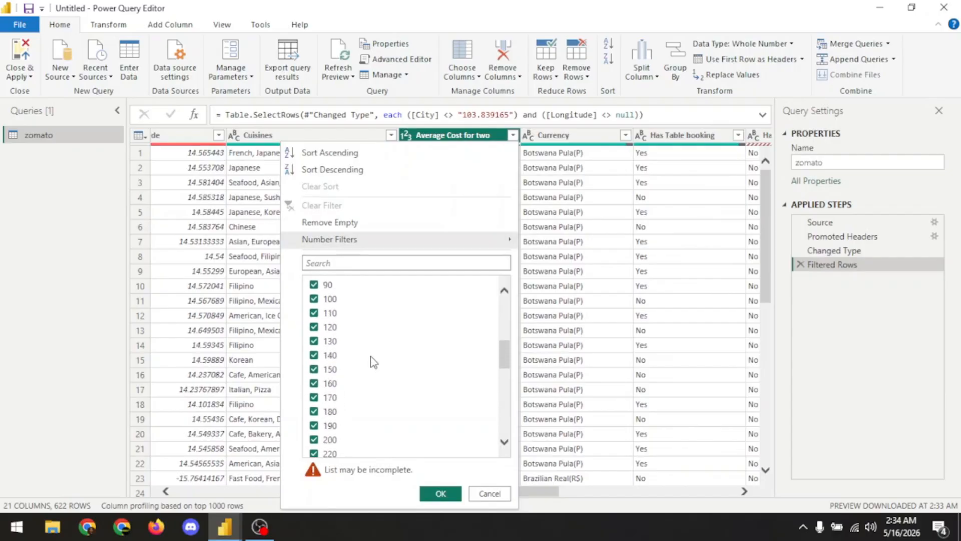
pyautogui.click(490, 493)
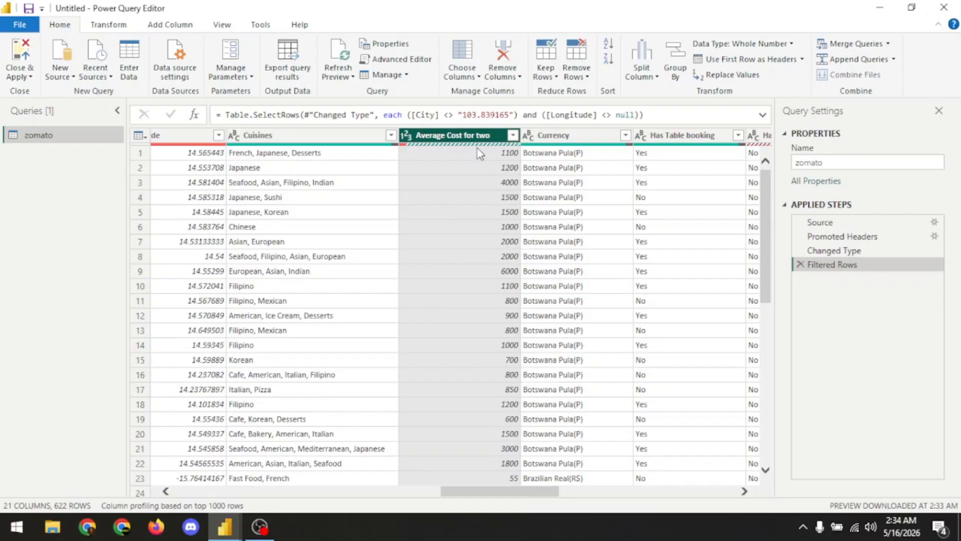
# Step: Examine the distinct values of the Currency, Has Table booking and Has Online delivery columns without filtering them
pyautogui.moveTo(470, 494); pyautogui.dragTo(493, 494)
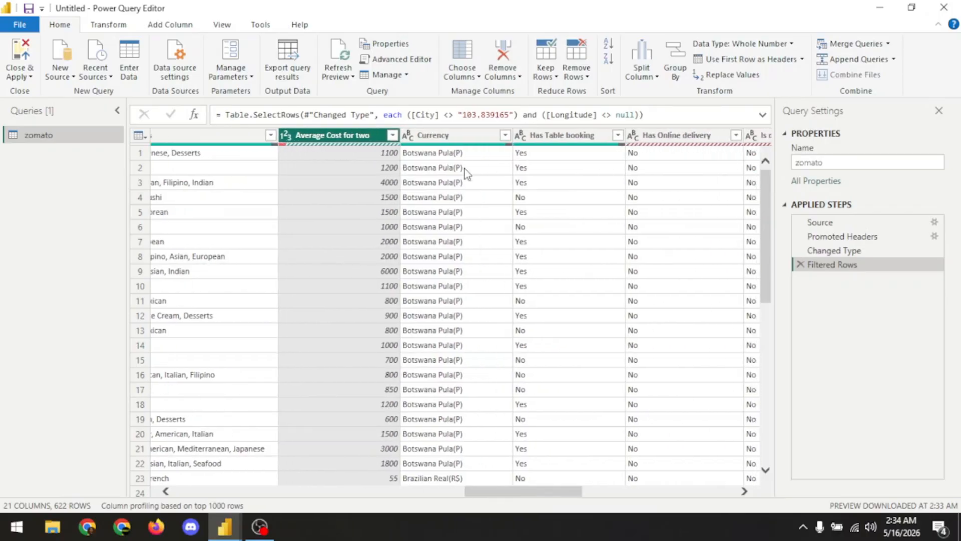
pyautogui.click(505, 135)
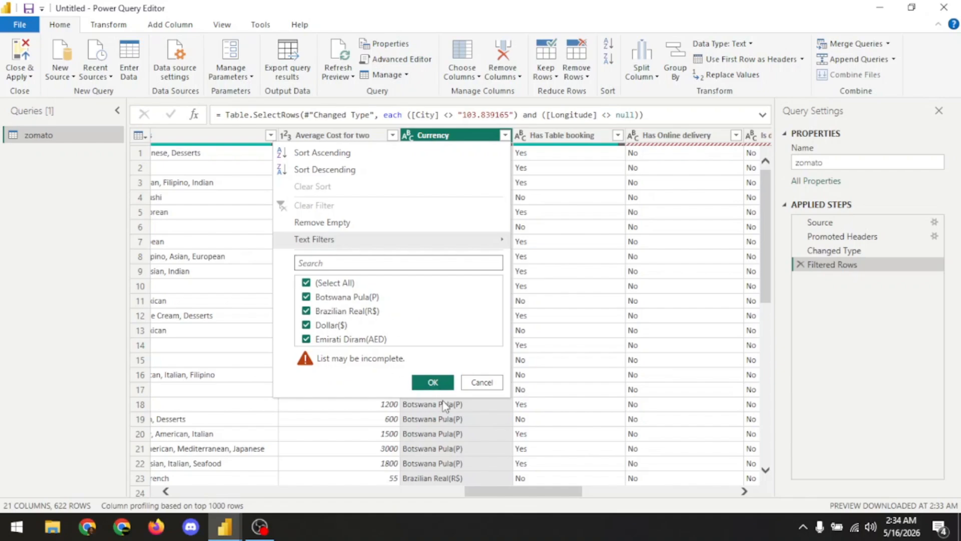
pyautogui.click(617, 135)
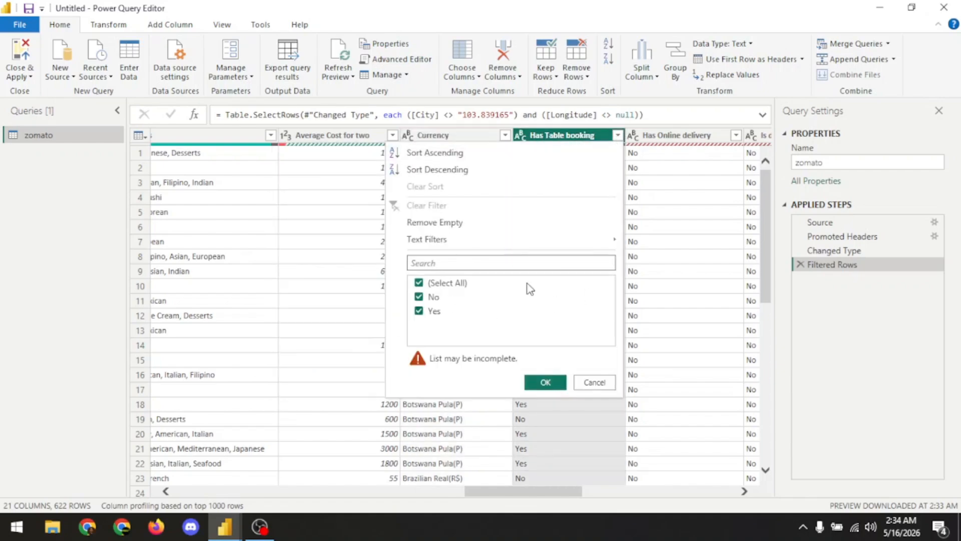
pyautogui.click(736, 135)
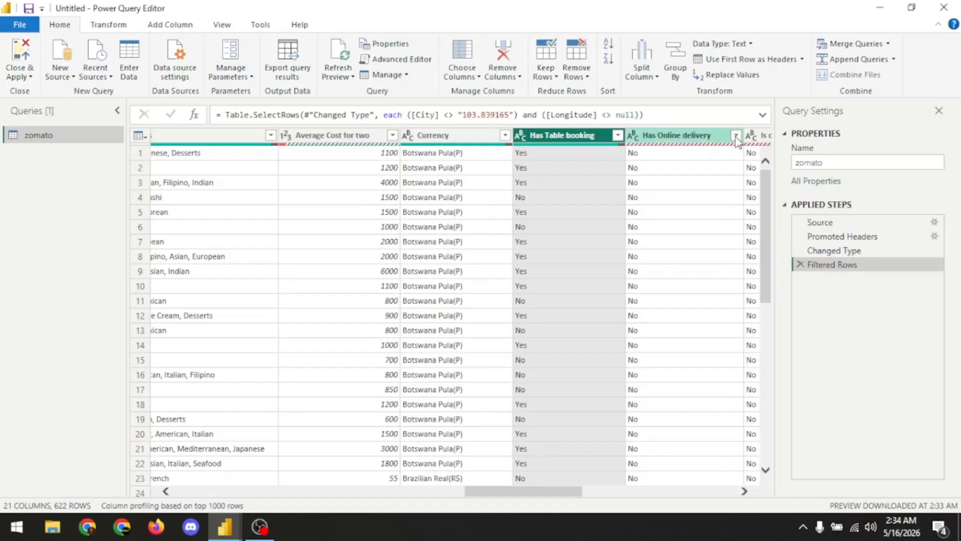
pyautogui.click(714, 382)
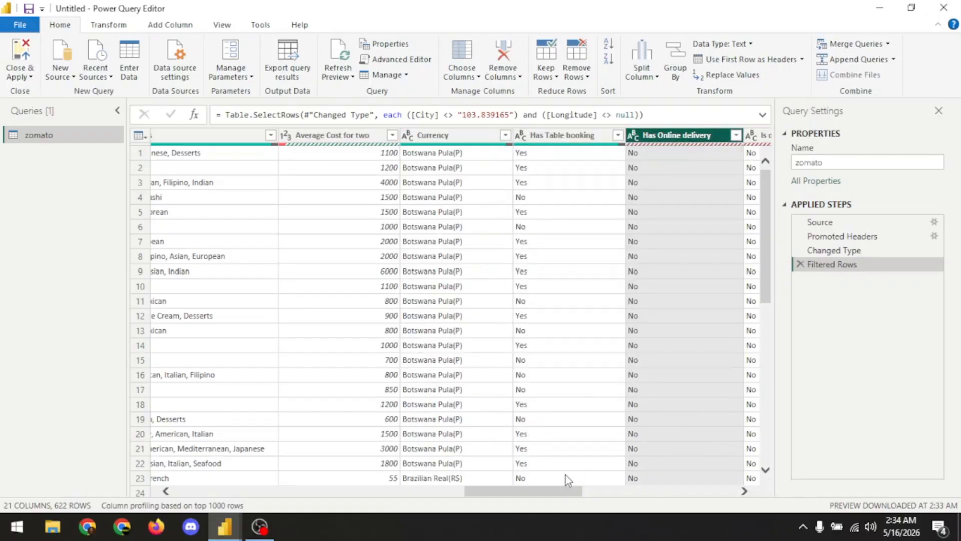
# Step: Examine the distinct values of the Is delivering now column and close the list without filtering
pyautogui.moveTo(566, 494); pyautogui.dragTo(630, 505)
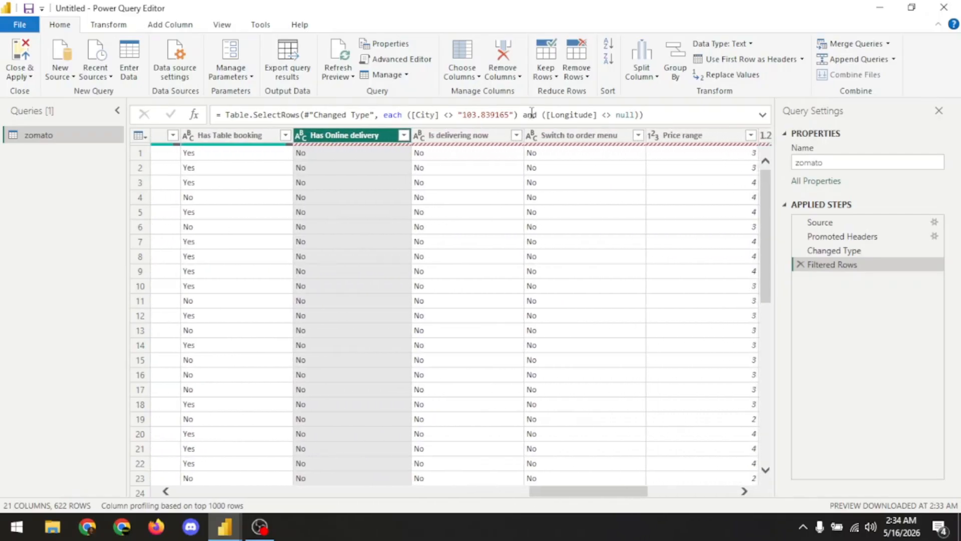
pyautogui.click(516, 135)
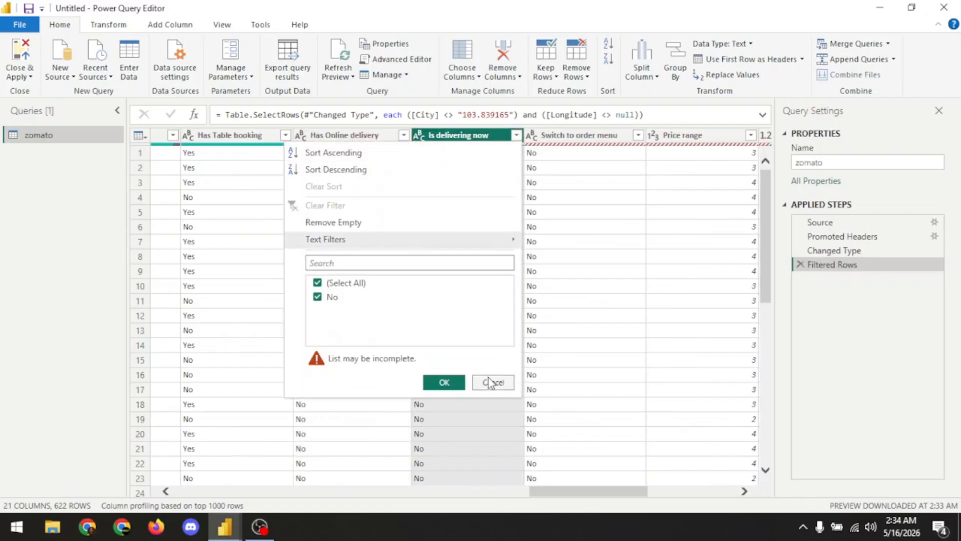
pyautogui.click(491, 383)
pyautogui.scroll(-5, 480, 345)
pyautogui.scroll(5, 481, 346)
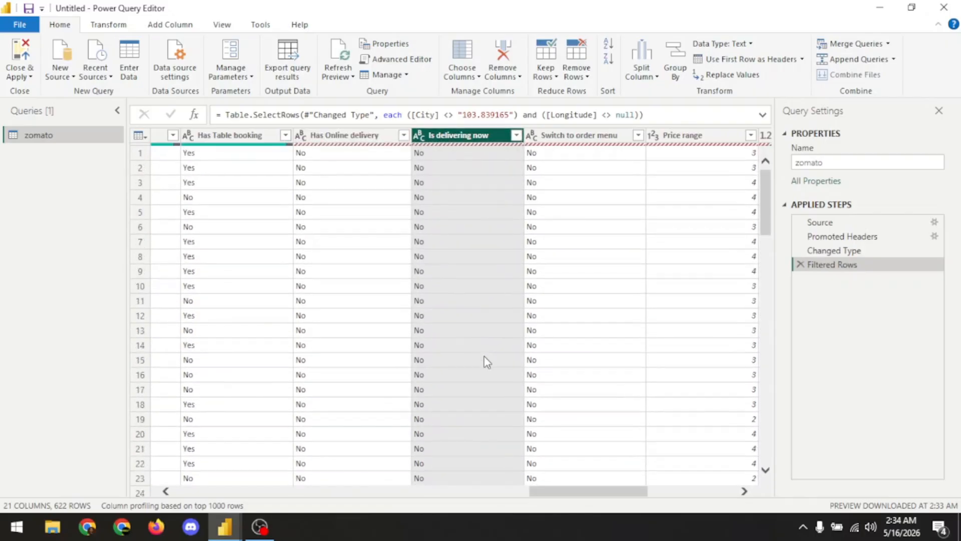
# Step: Examine the distinct values of the Switch to order menu and Price range columns without filtering them
pyautogui.moveTo(570, 492); pyautogui.dragTo(602, 492)
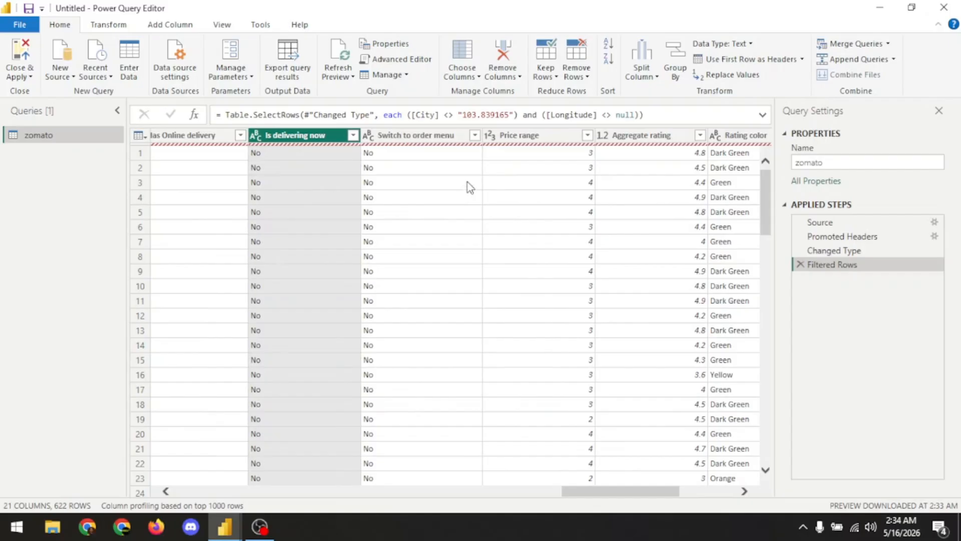
pyautogui.click(475, 135)
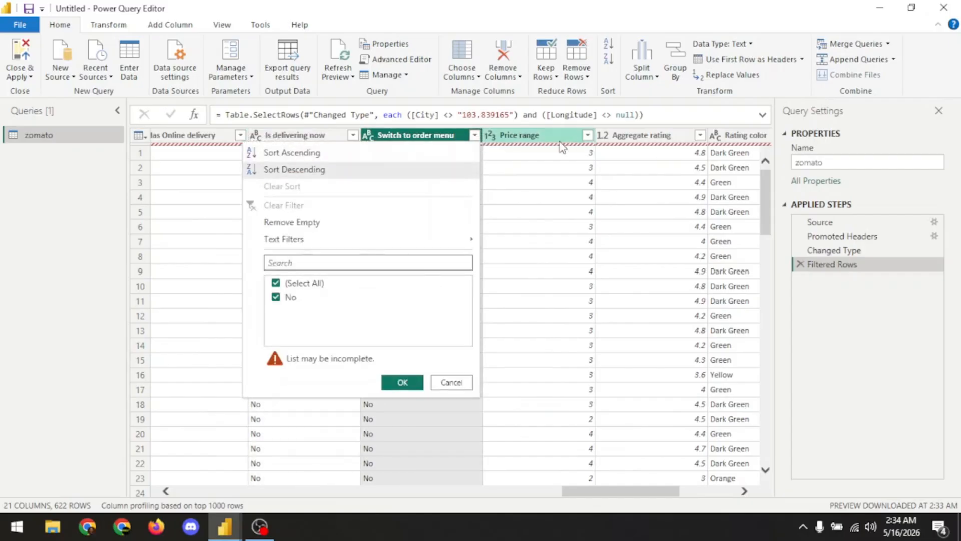
pyautogui.click(586, 136)
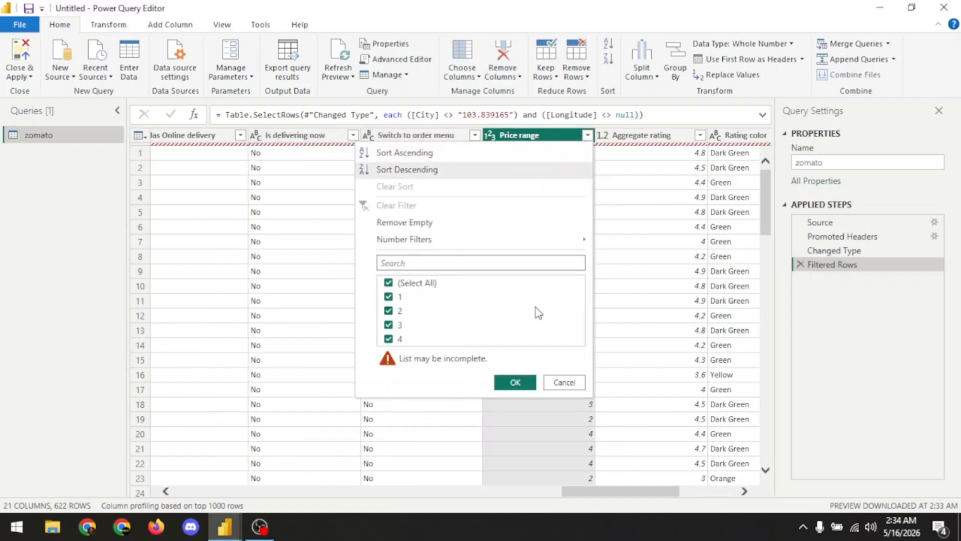
pyautogui.click(565, 383)
# Step: Examine the distinct values of the Aggregate rating column for invalid entries without applying a filter
pyautogui.moveTo(633, 497); pyautogui.dragTo(670, 495)
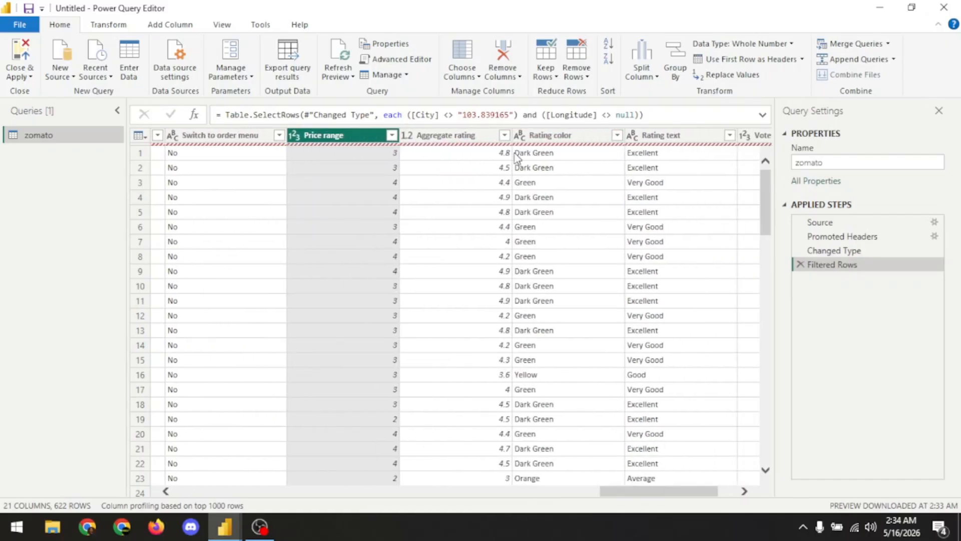
pyautogui.click(506, 135)
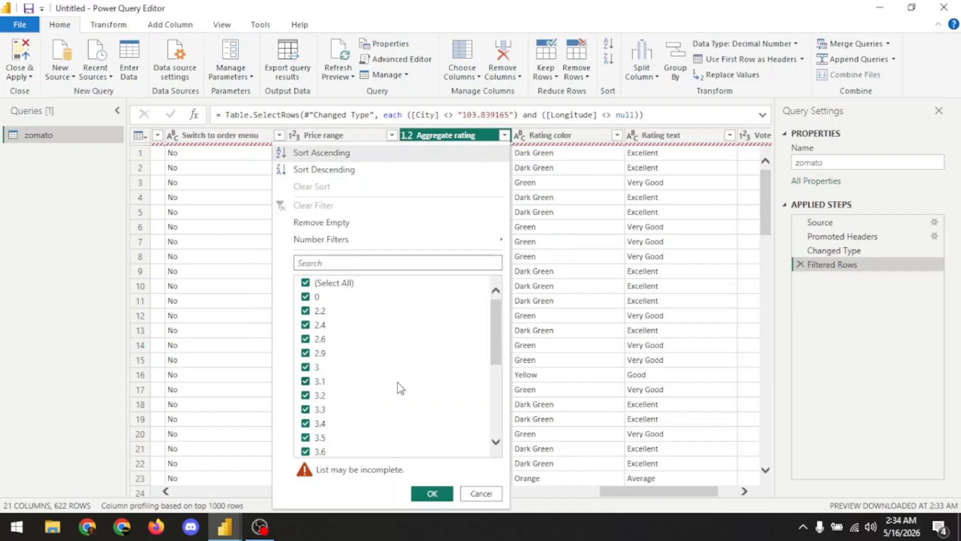
pyautogui.scroll(-5, 398, 383)
pyautogui.scroll(5, 398, 382)
pyautogui.scroll(1, 397, 382)
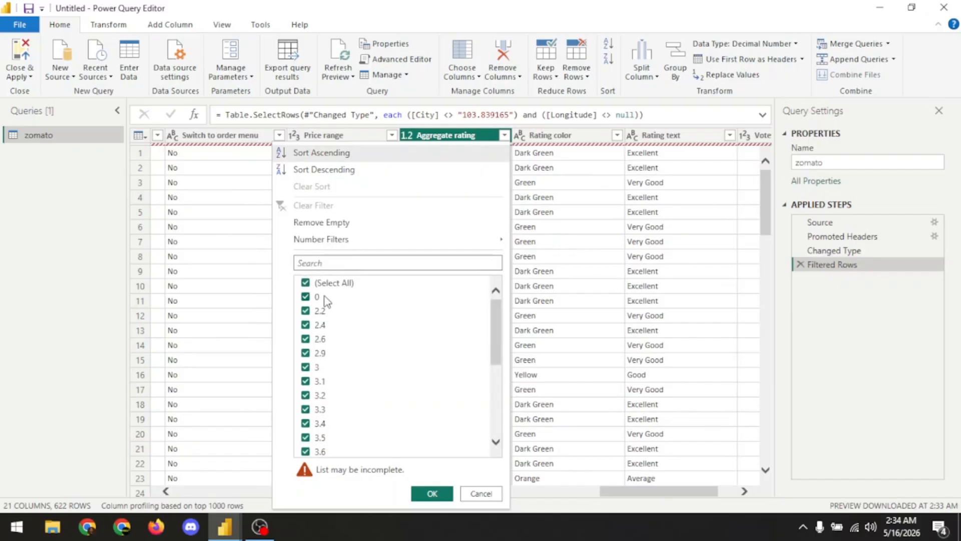
pyautogui.click(305, 278)
pyautogui.moveTo(653, 495); pyautogui.dragTo(671, 497)
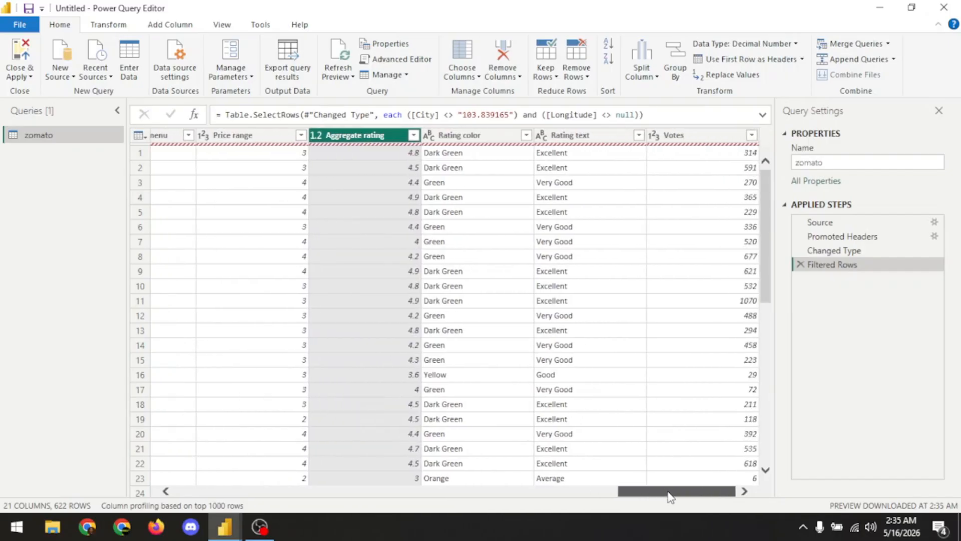
# Step: Examine the distinct values of the Rating color, Rating text and Votes columns without filtering them
pyautogui.click(526, 135)
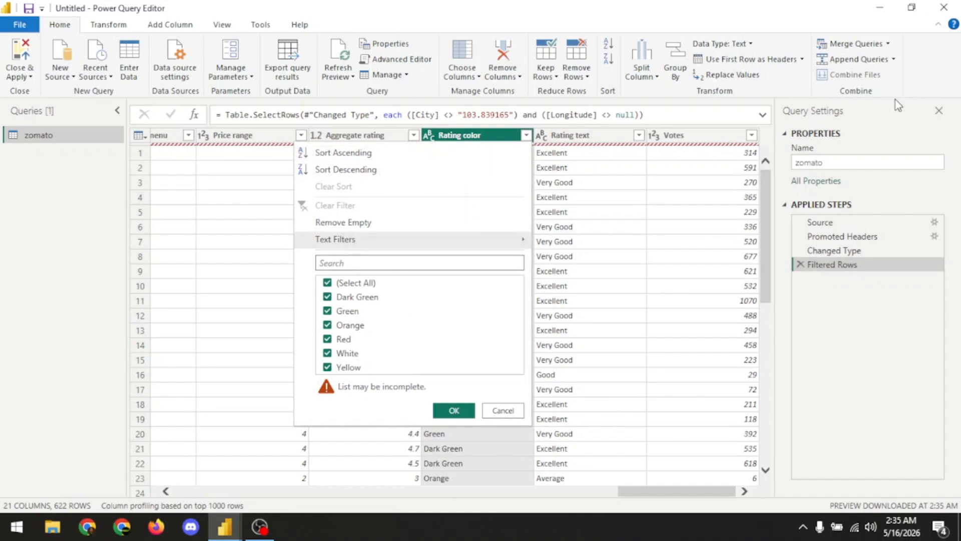
pyautogui.click(639, 135)
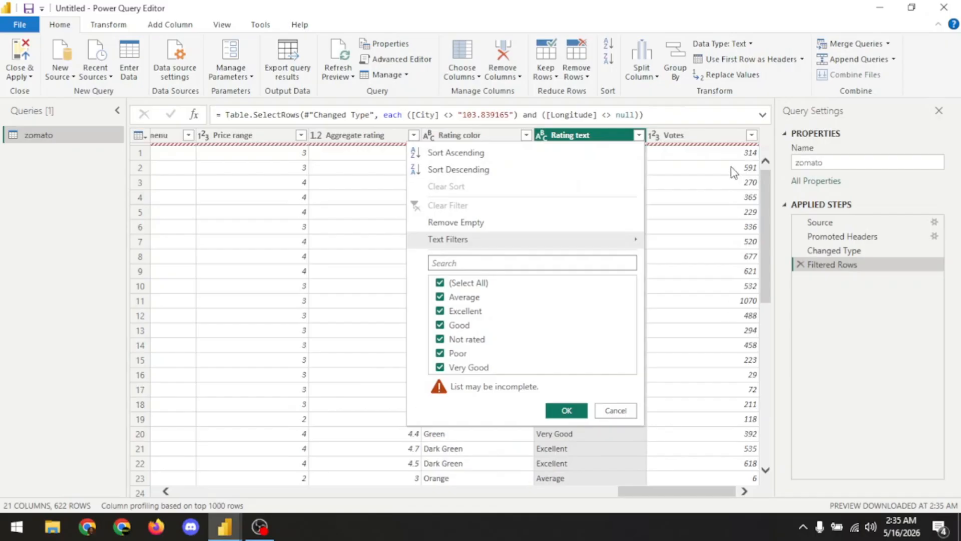
pyautogui.click(751, 136)
pyautogui.scroll(-15, 633, 350)
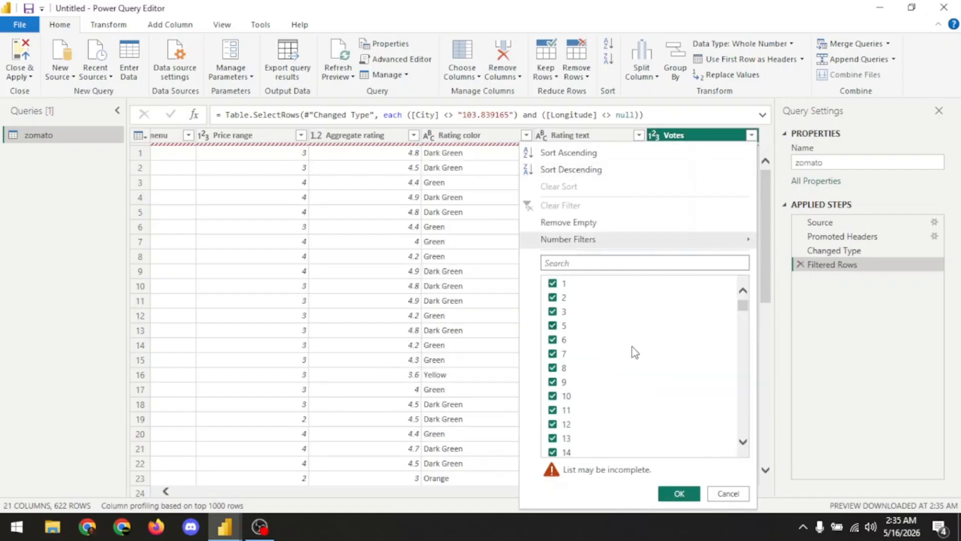
pyautogui.moveTo(743, 326); pyautogui.dragTo(744, 429)
pyautogui.click(717, 136)
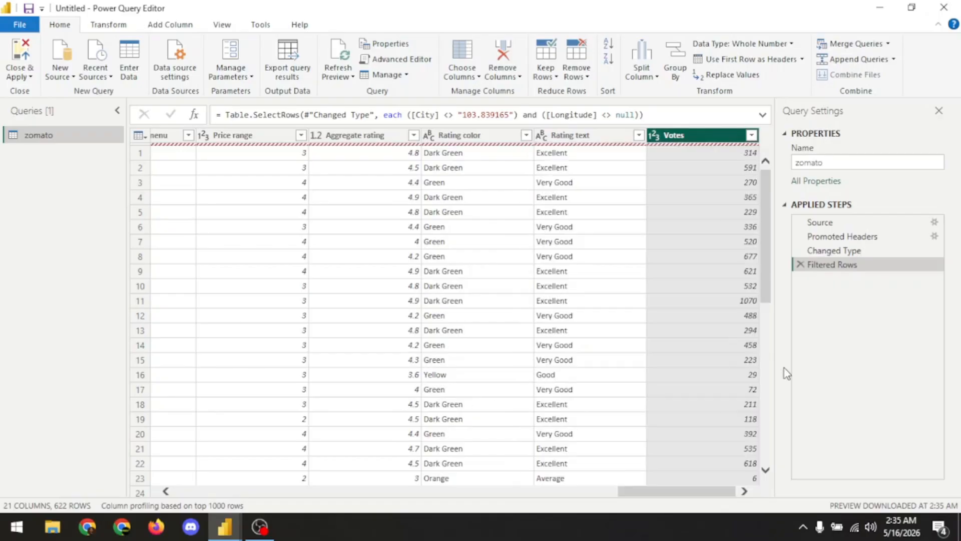
# Step: Delete the existing Filtered Rows step and filter the City column again to exclude 103.839165
pyautogui.moveTo(721, 493); pyautogui.dragTo(273, 495)
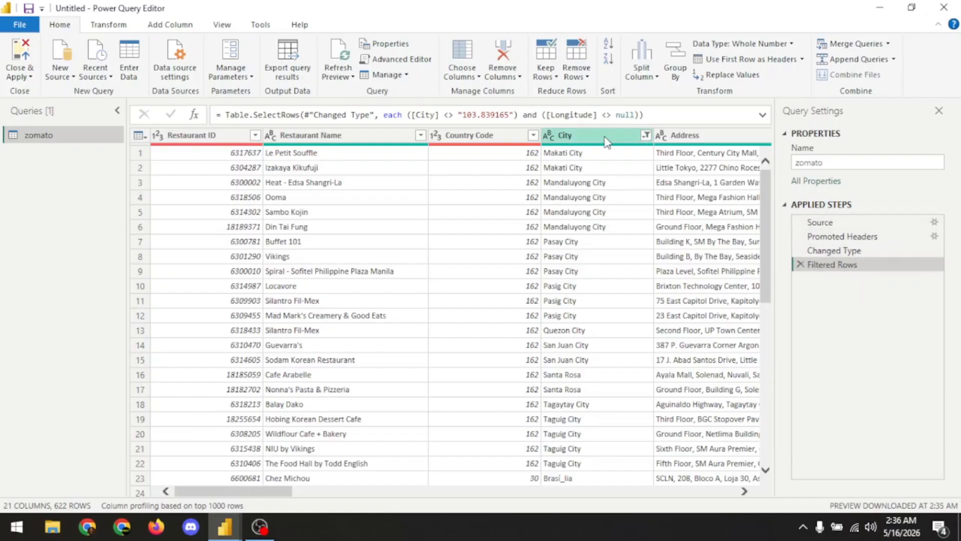
pyautogui.click(647, 135)
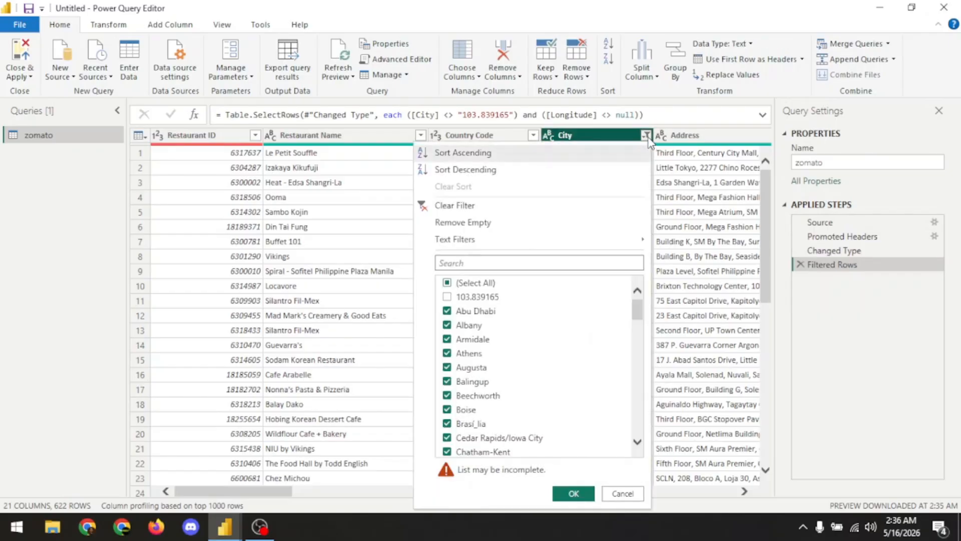
pyautogui.press('Escape')
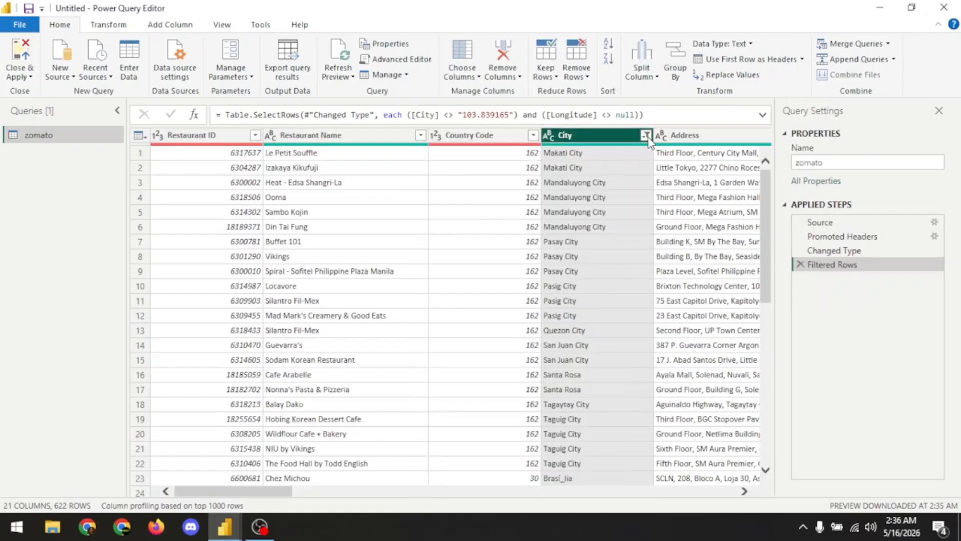
pyautogui.click(801, 265)
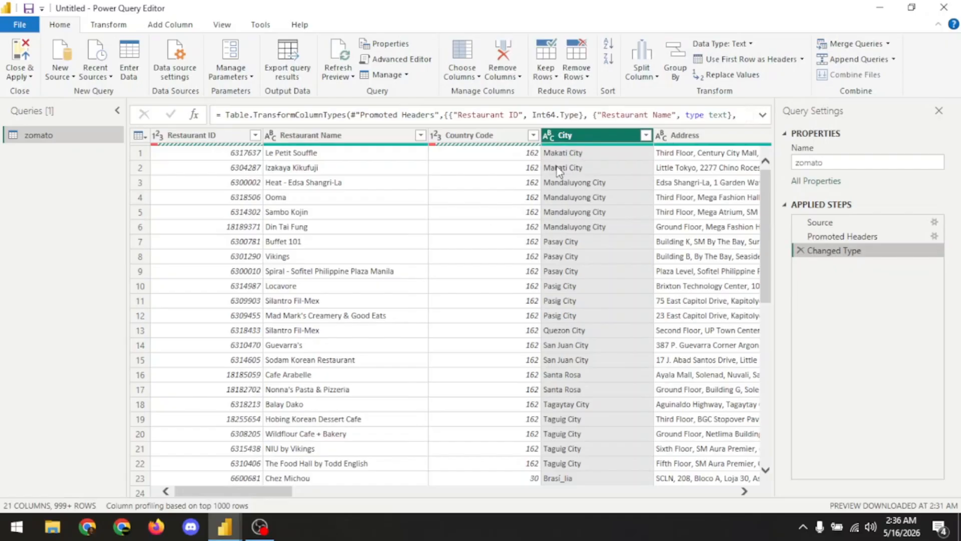
pyautogui.click(645, 135)
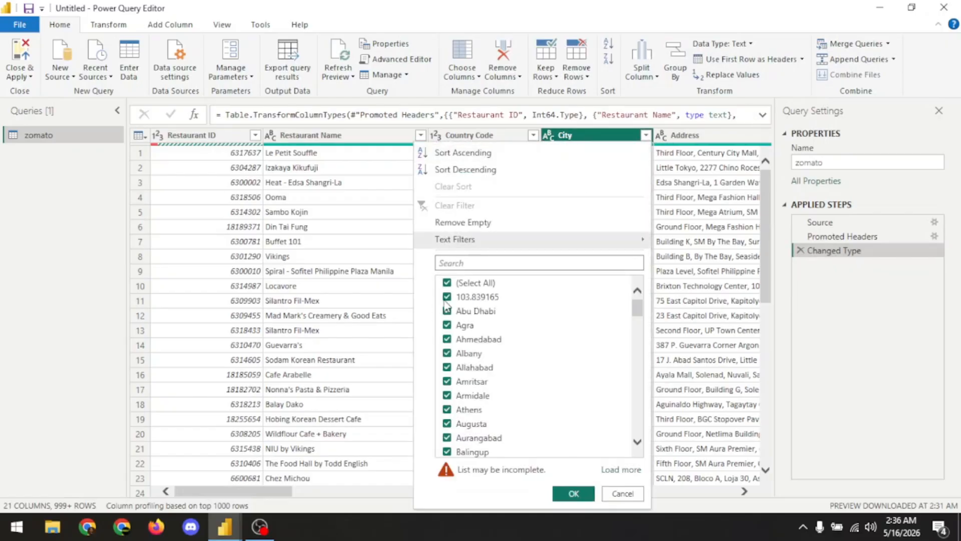
pyautogui.click(572, 493)
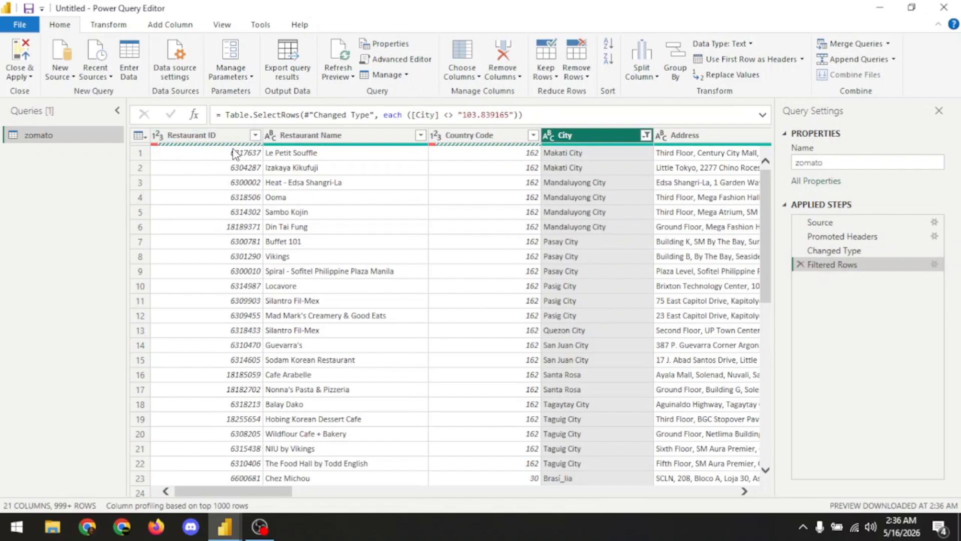
# Step: Check the Restaurant ID column's error details and turn on Column quality for the data preview
pyautogui.moveTo(166, 150)
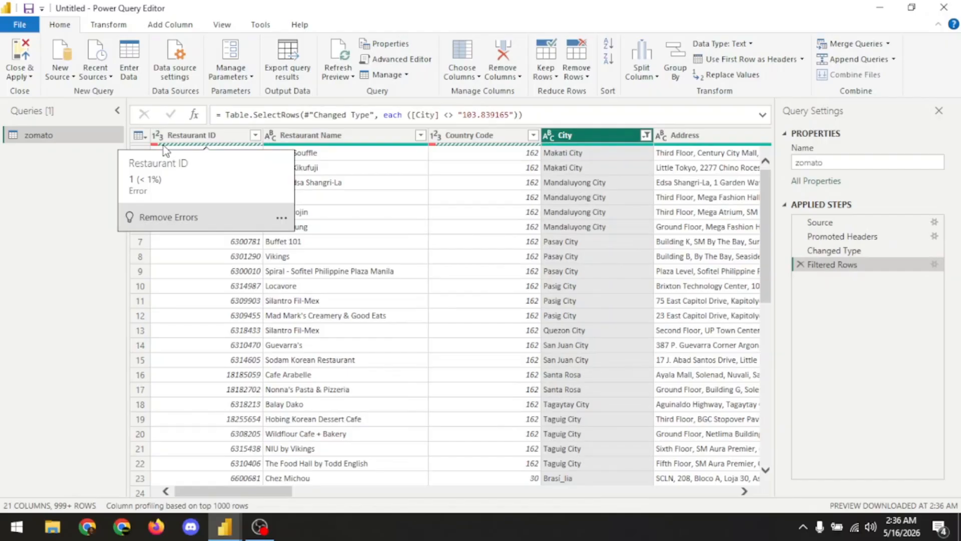
pyautogui.click(219, 26)
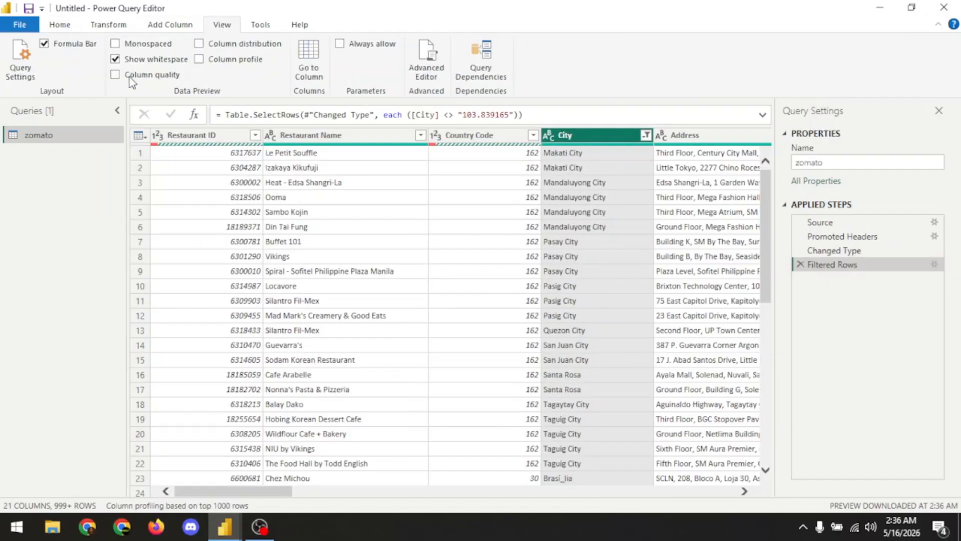
pyautogui.click(116, 75)
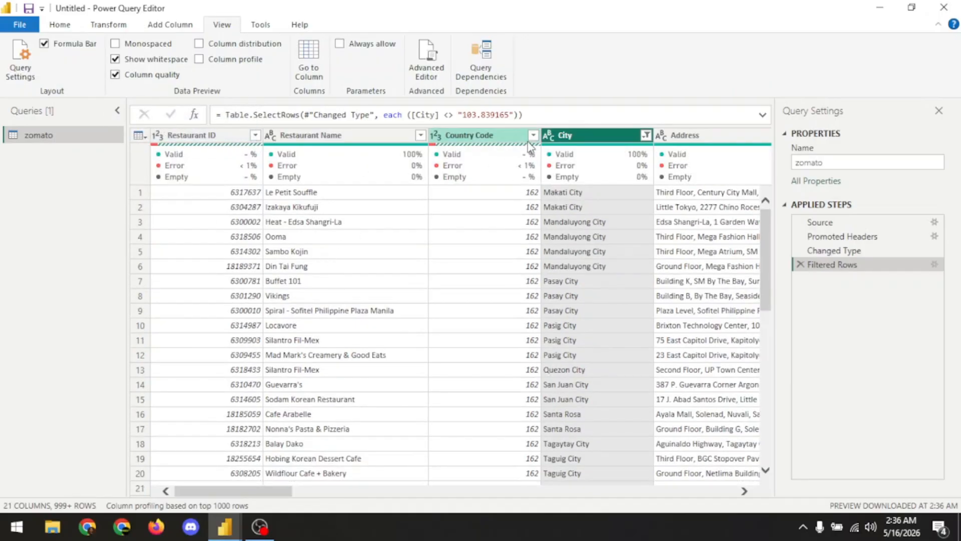
pyautogui.click(444, 169)
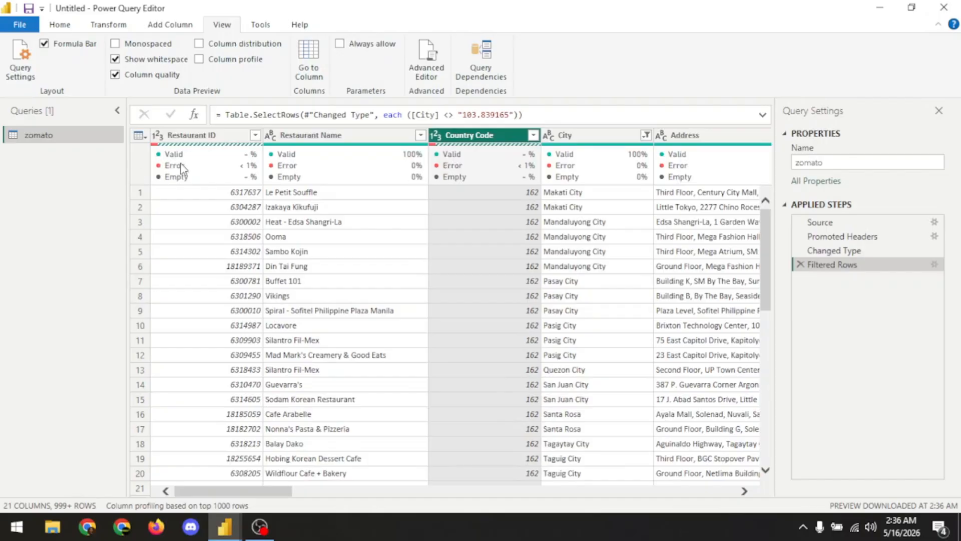
# Step: Filter out the blank entries in the Locality and Locality Verbose columns
pyautogui.moveTo(200, 493); pyautogui.dragTo(337, 508)
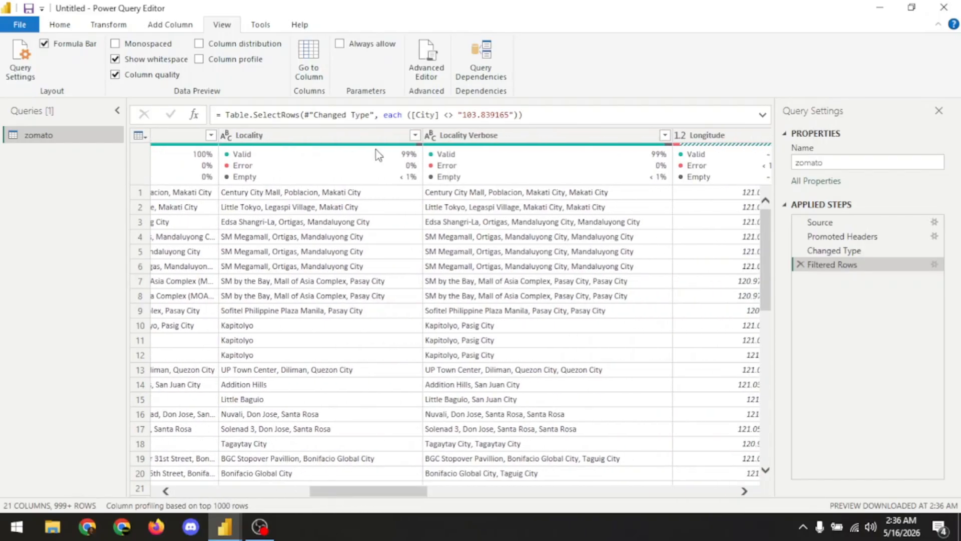
pyautogui.click(415, 135)
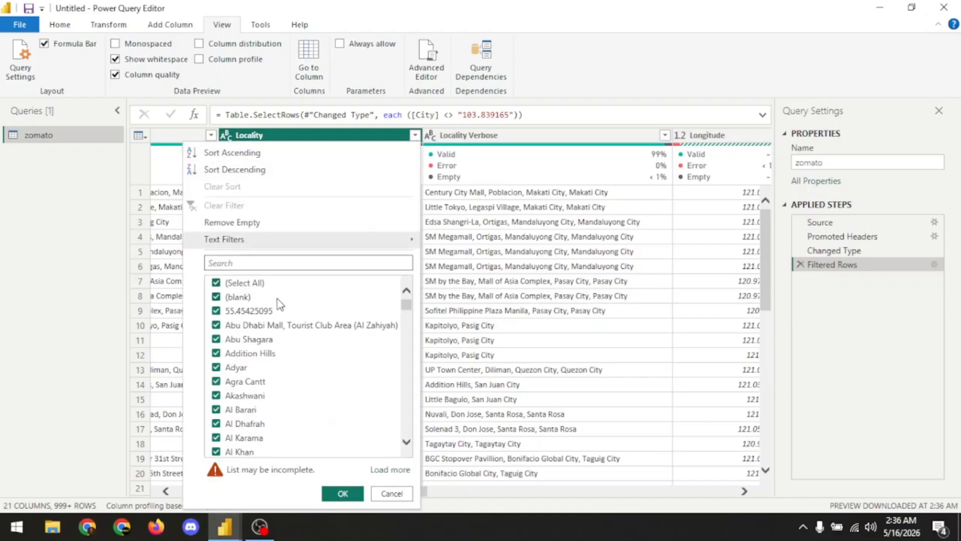
pyautogui.click(216, 297)
pyautogui.click(343, 493)
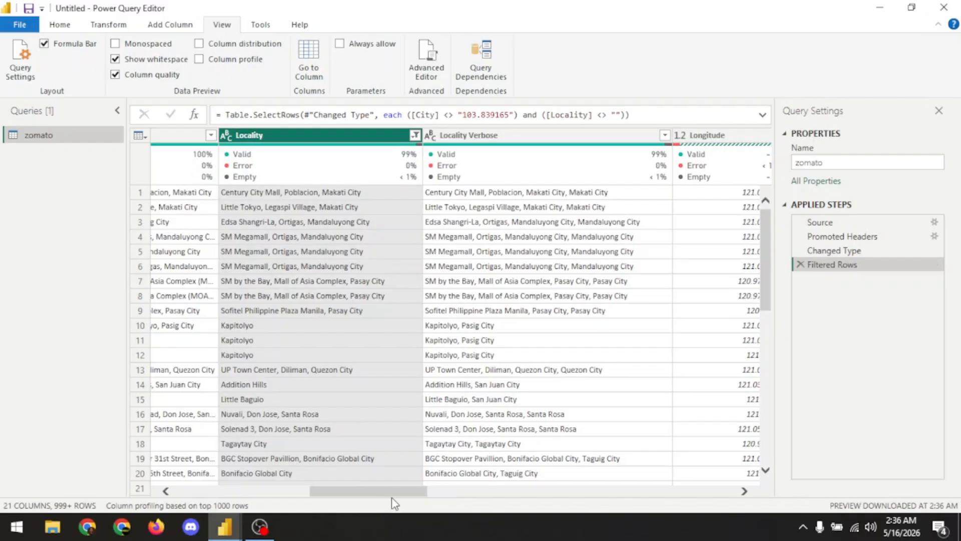
pyautogui.moveTo(350, 499); pyautogui.dragTo(384, 500)
# Step: Examine the distinct values of the Longitude column for blanks without applying a filter
pyautogui.click(606, 135)
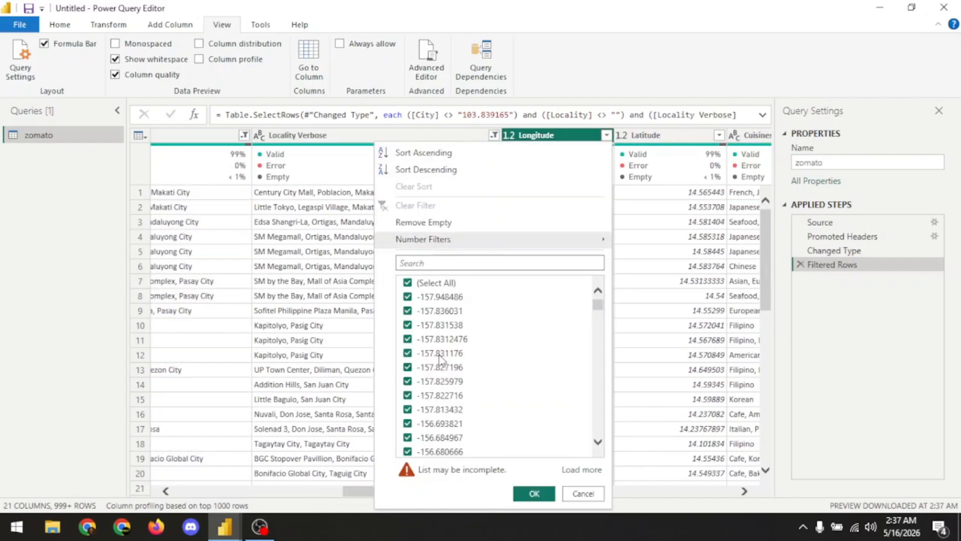
pyautogui.scroll(-10, 501, 331)
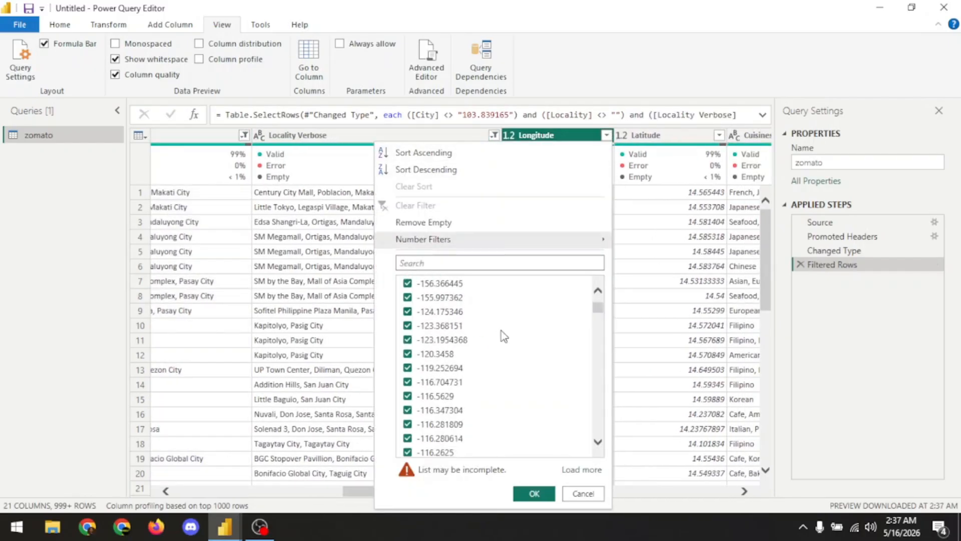
pyautogui.click(601, 496)
pyautogui.moveTo(455, 498); pyautogui.dragTo(3, 484)
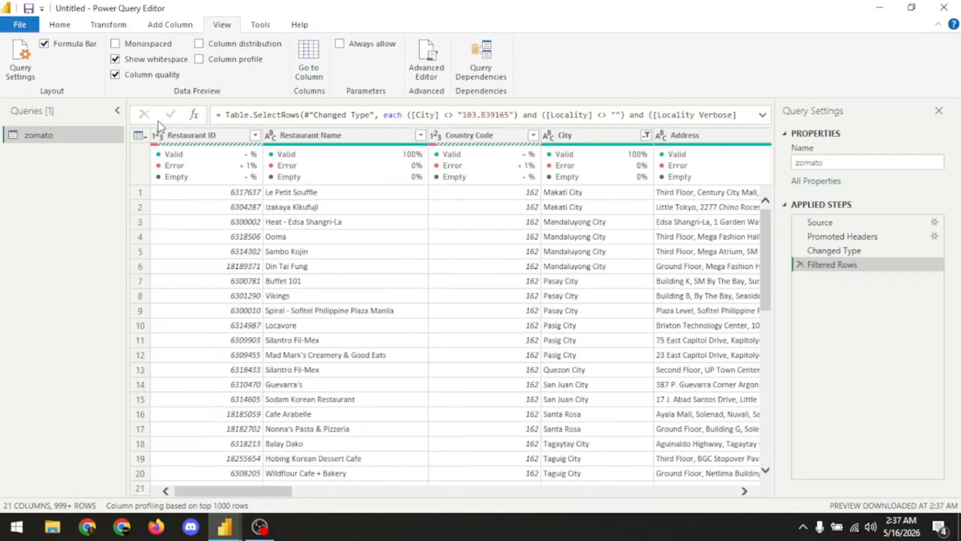
# Step: Try splitting the Locality column by comma at the right-most delimiter
pyautogui.click(58, 23)
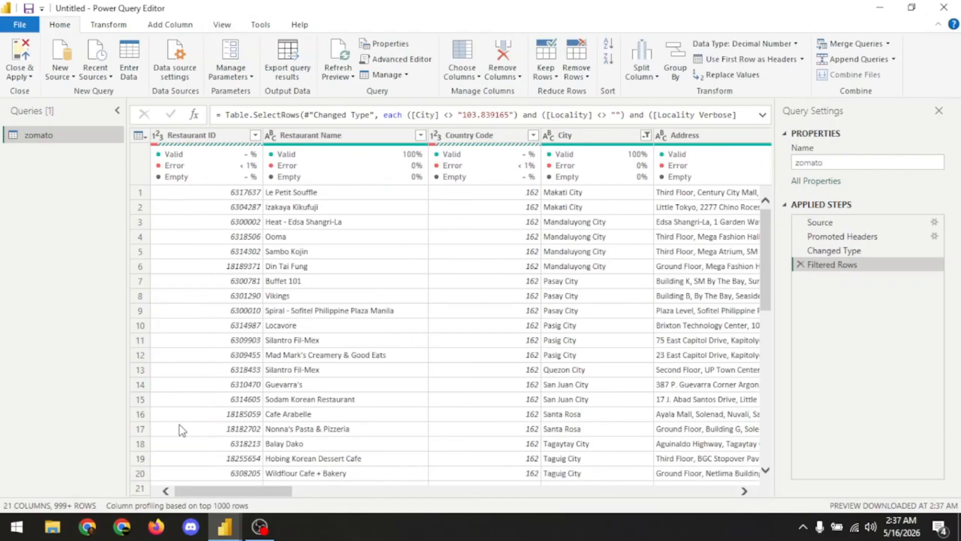
pyautogui.moveTo(287, 493); pyautogui.dragTo(358, 508)
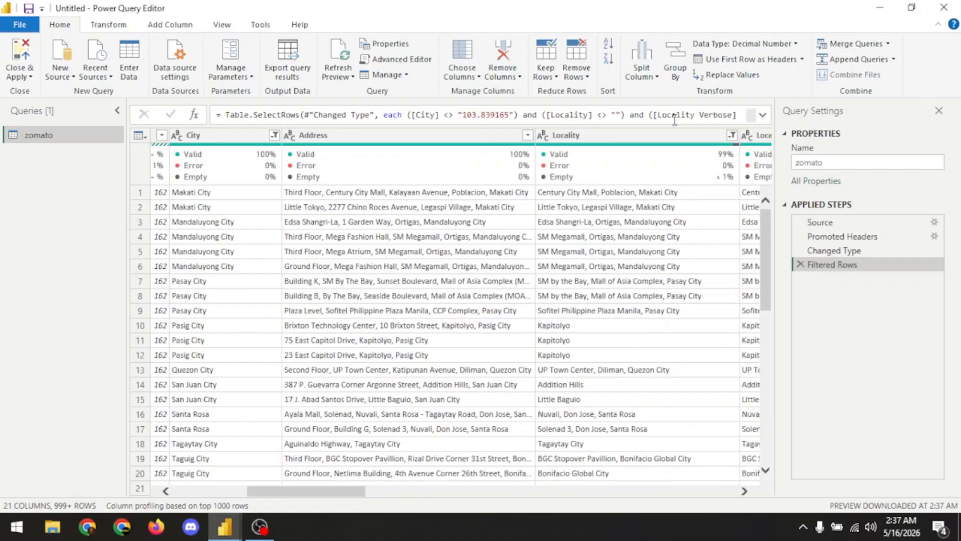
pyautogui.click(617, 141)
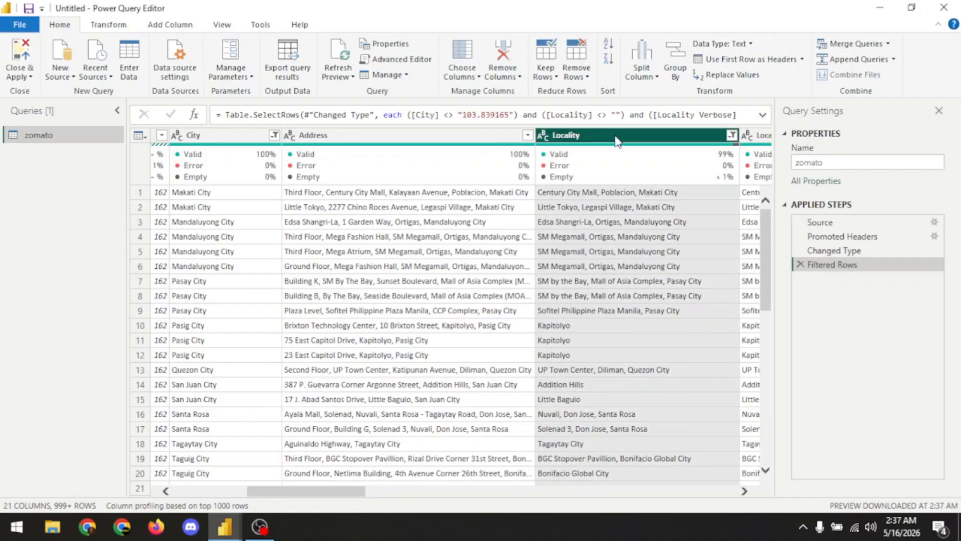
pyautogui.click(643, 74)
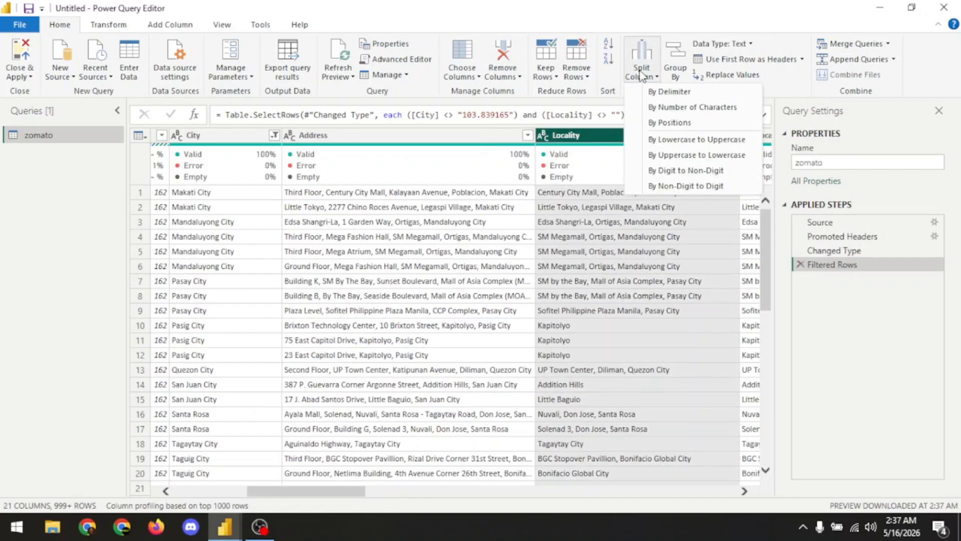
pyautogui.click(662, 93)
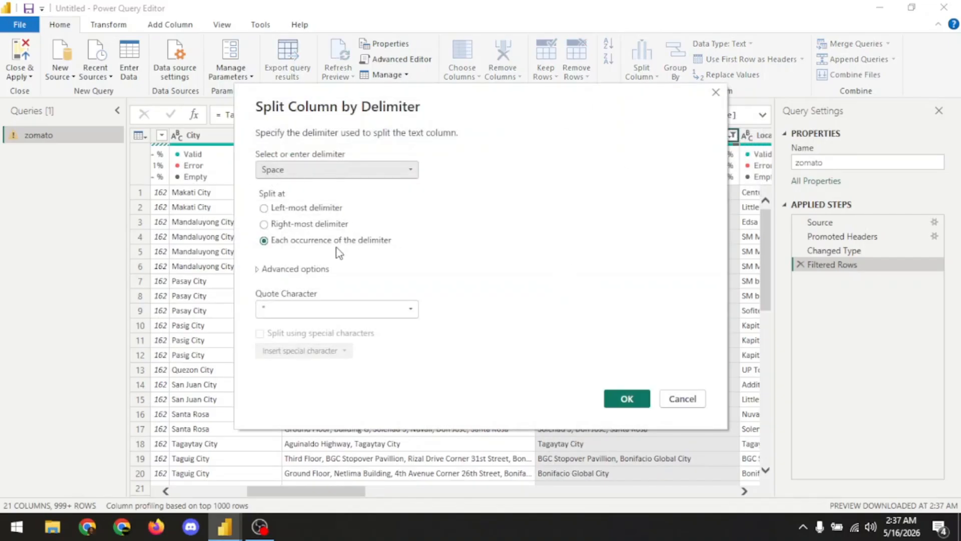
pyautogui.click(337, 170)
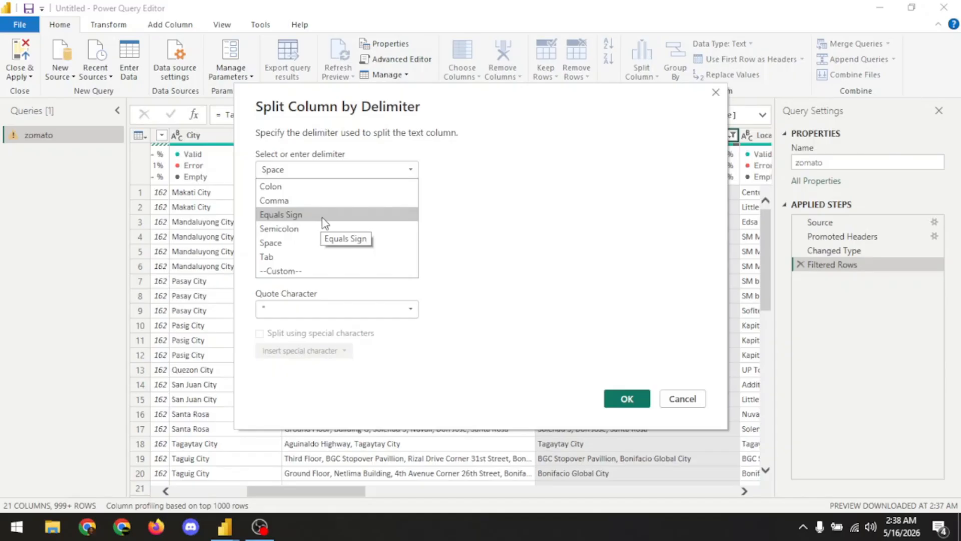
pyautogui.click(306, 201)
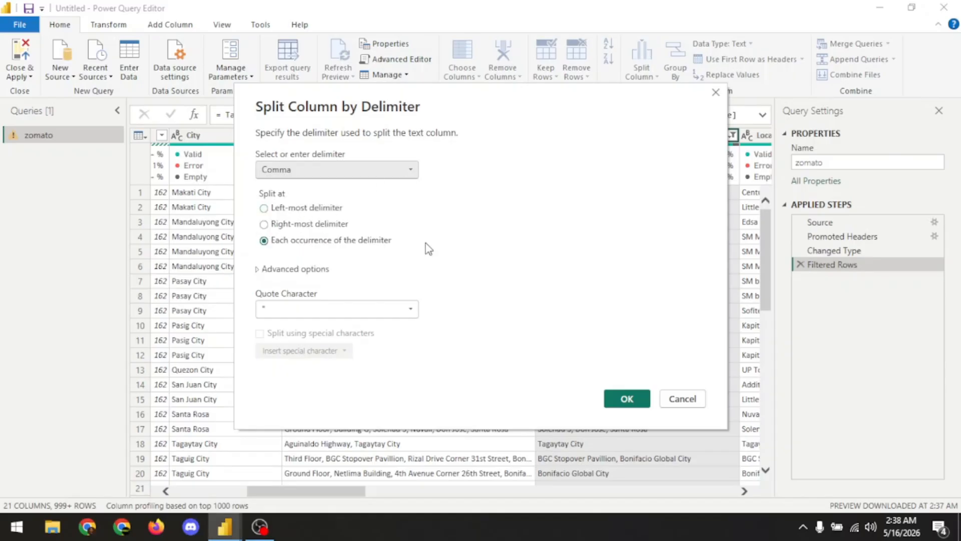
pyautogui.click(315, 224)
pyautogui.click(627, 399)
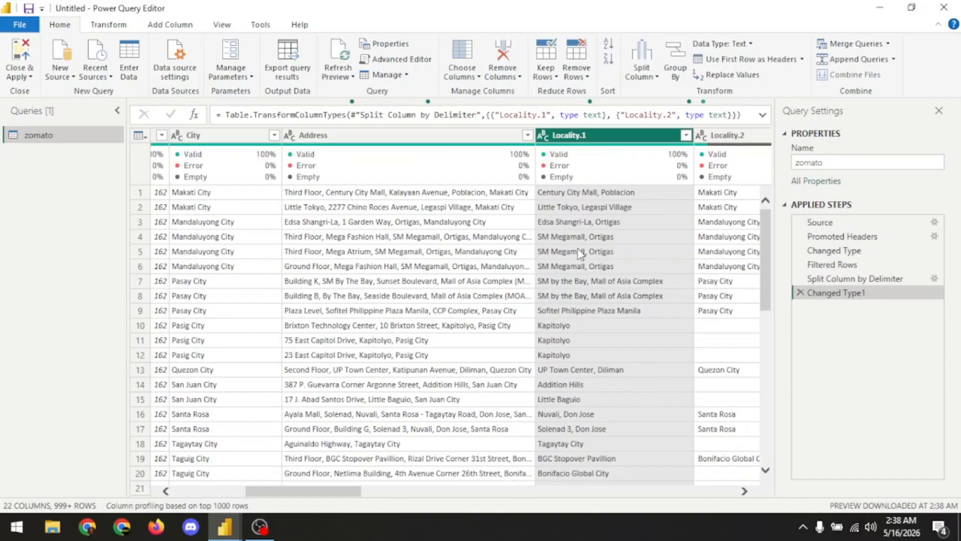
# Step: Review the split Locality columns, and undo the split by deleting its type-change and split steps from the query
pyautogui.moveTo(330, 491); pyautogui.dragTo(390, 500)
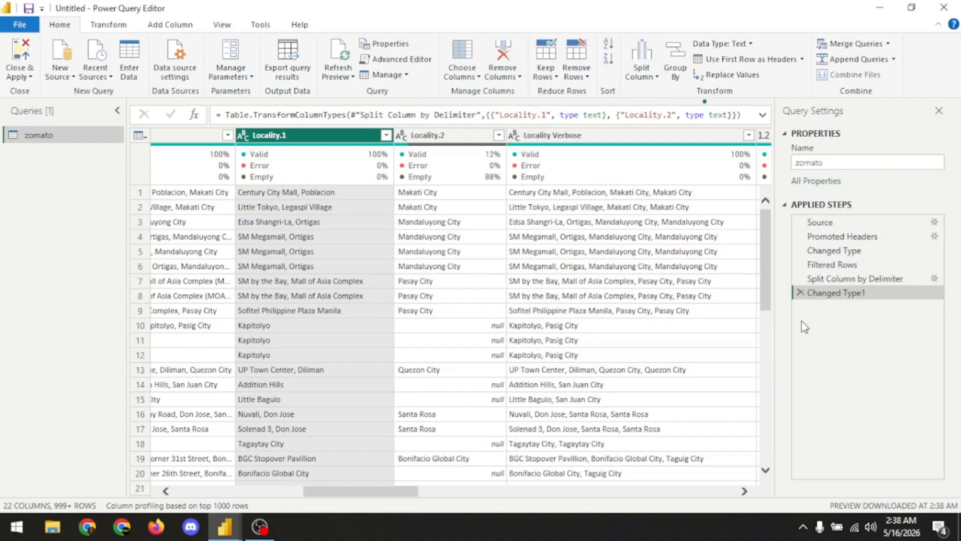
pyautogui.click(800, 293)
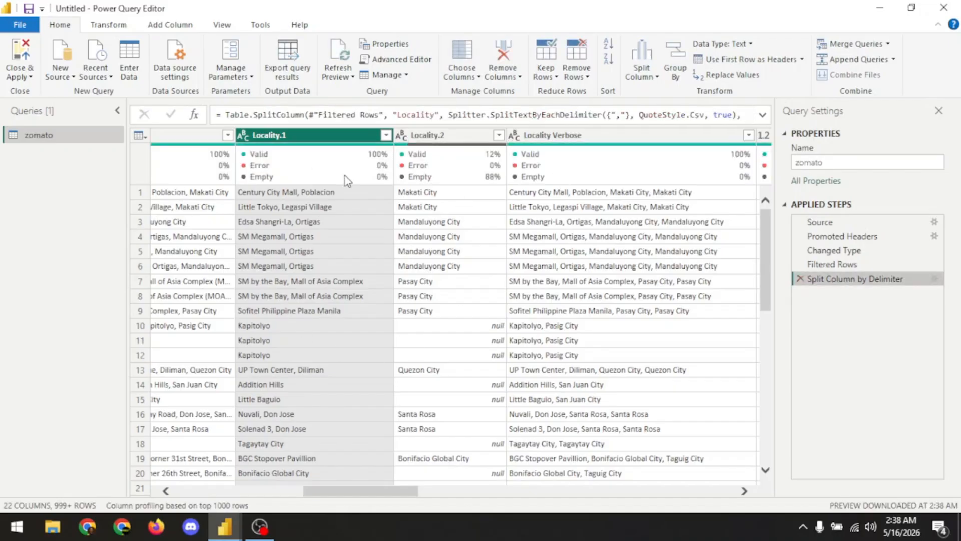
pyautogui.click(800, 279)
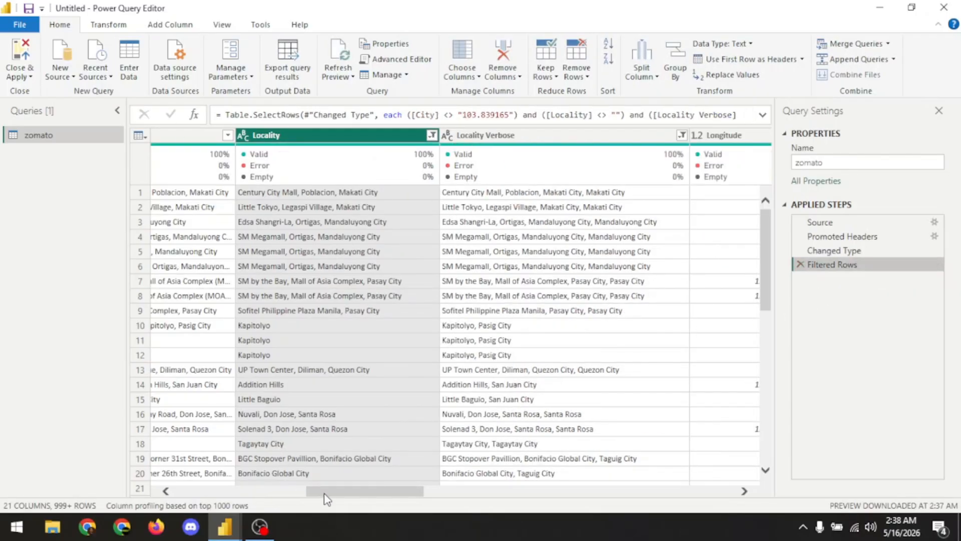
pyautogui.moveTo(326, 499); pyautogui.dragTo(218, 179)
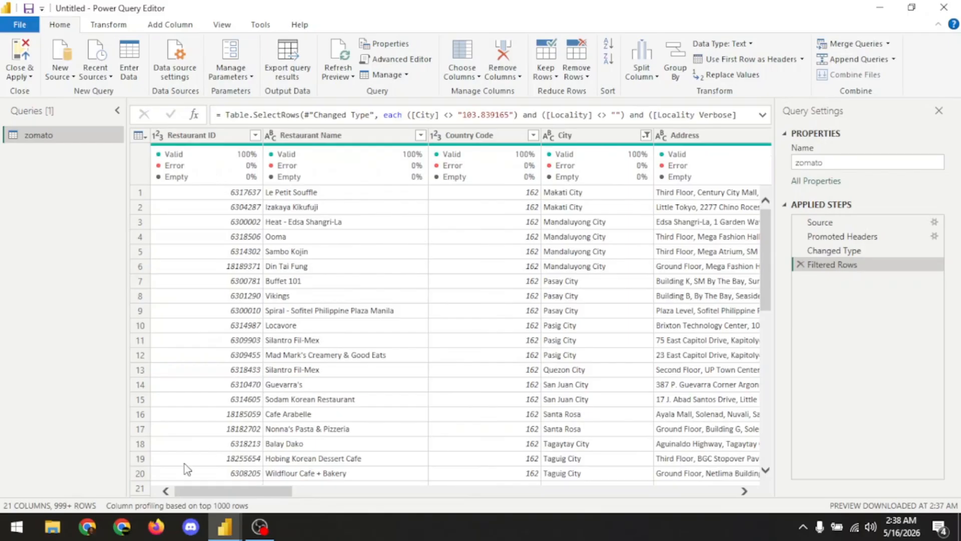
# Step: Look over the available data types and column operations for the Restaurant Name column without changing it
pyautogui.click(271, 135)
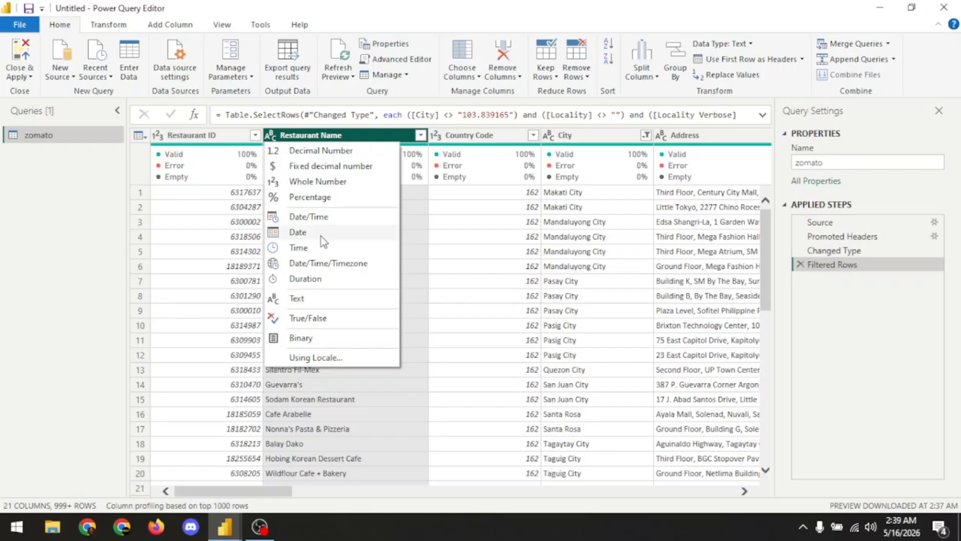
pyautogui.click(293, 496)
pyautogui.moveTo(300, 498)
pyautogui.mouseDown()
pyautogui.moveTo(447, 488)
pyautogui.moveTo(736, 497)
pyautogui.moveTo(138, 464)
pyautogui.moveTo(572, 509)
pyautogui.moveTo(745, 510)
pyautogui.moveTo(82, 469)
pyautogui.mouseUp()
pyautogui.rightClick(307, 137)
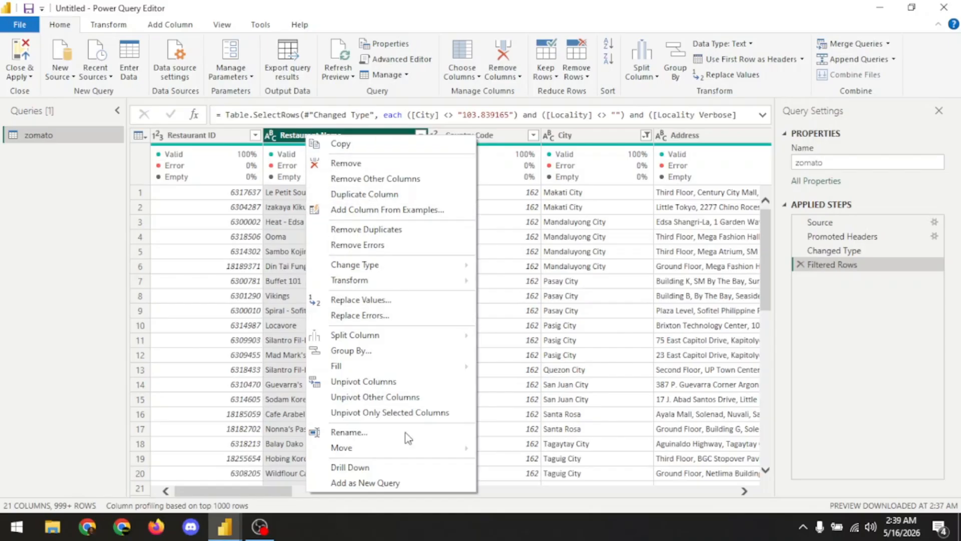
pyautogui.click(287, 139)
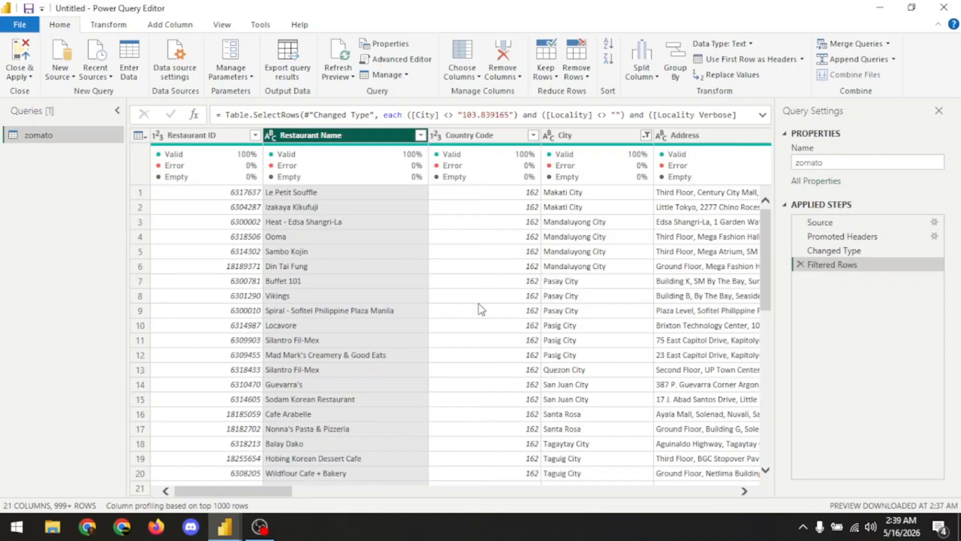
# Step: Replace the value 162 with 999999 in the Country Code column
pyautogui.scroll(-10, 532, 326)
pyautogui.scroll(10, 532, 327)
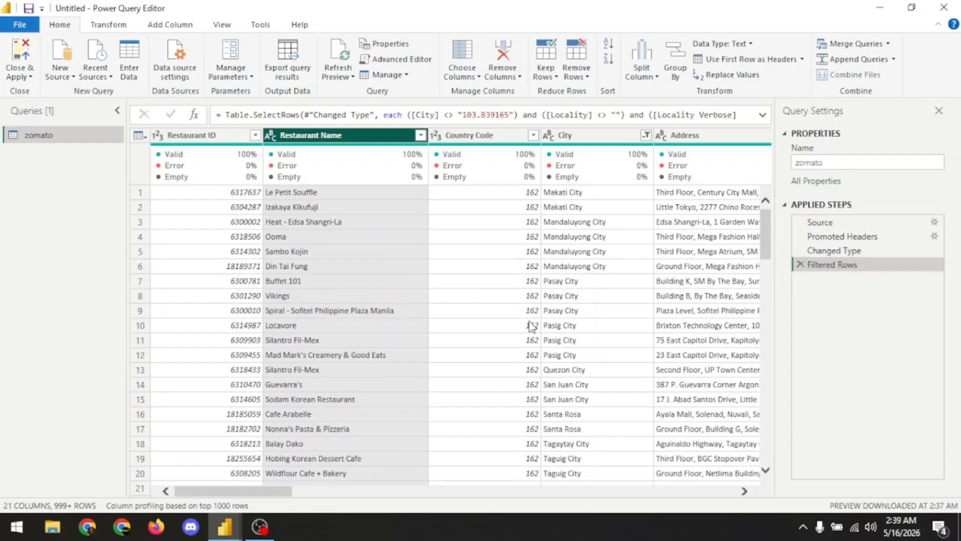
pyautogui.click(455, 136)
pyautogui.rightClick(455, 138)
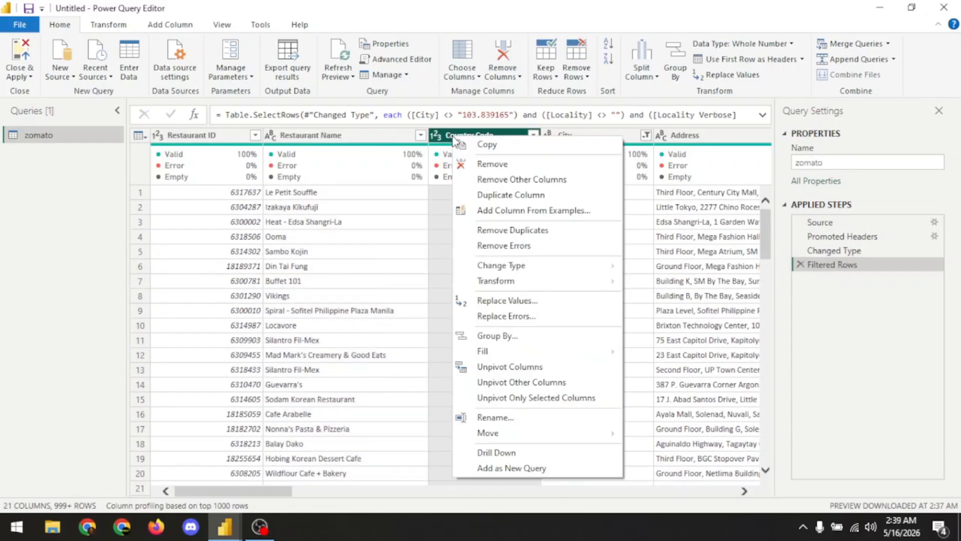
pyautogui.click(522, 303)
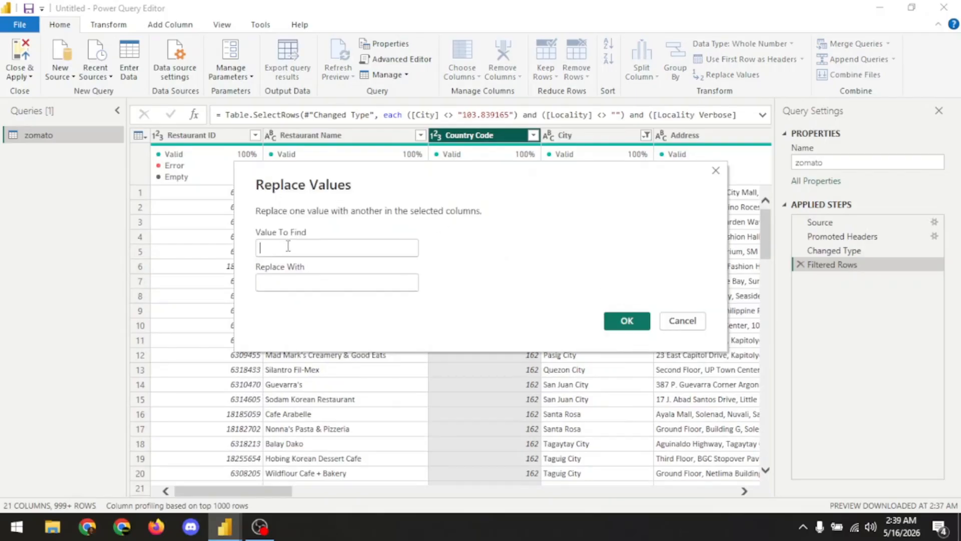
pyautogui.click(288, 246)
pyautogui.write('162')
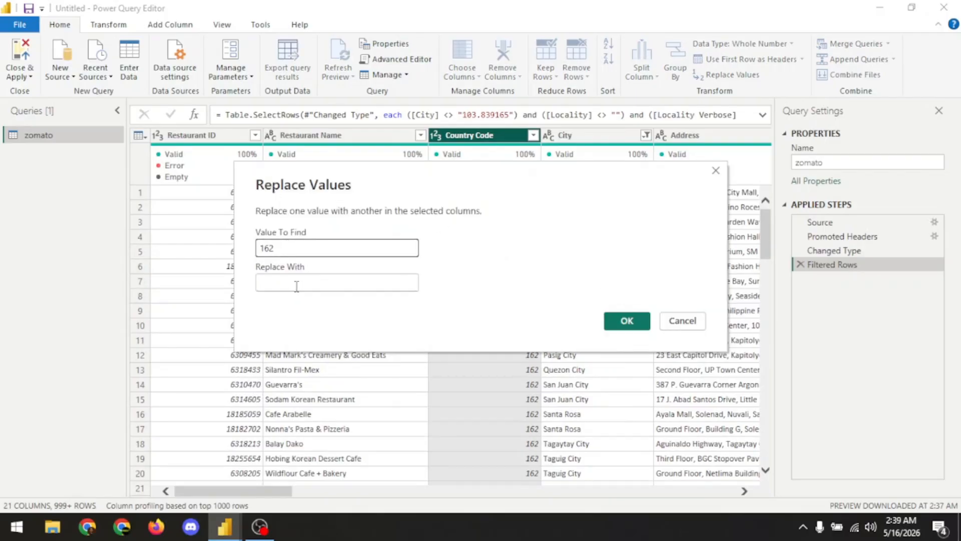
pyautogui.click(296, 286)
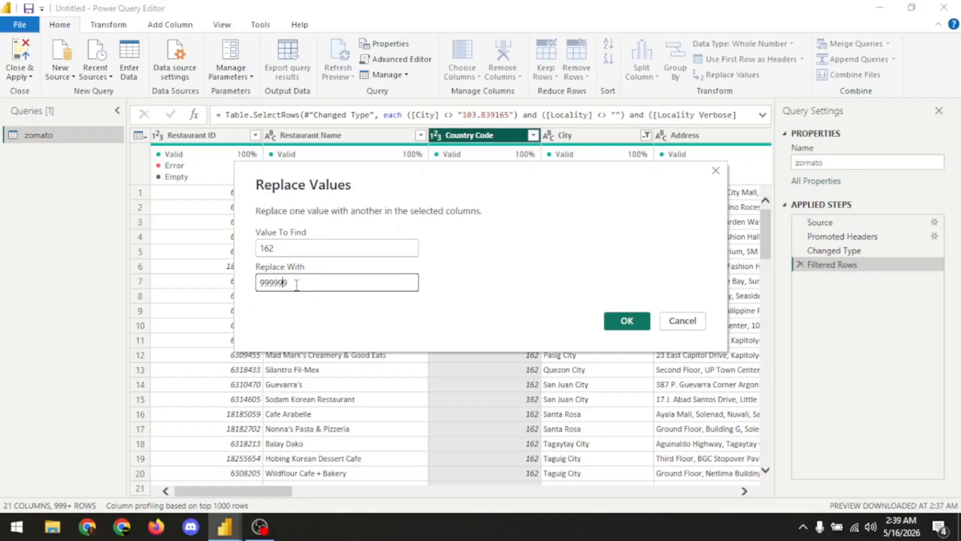
pyautogui.click(627, 321)
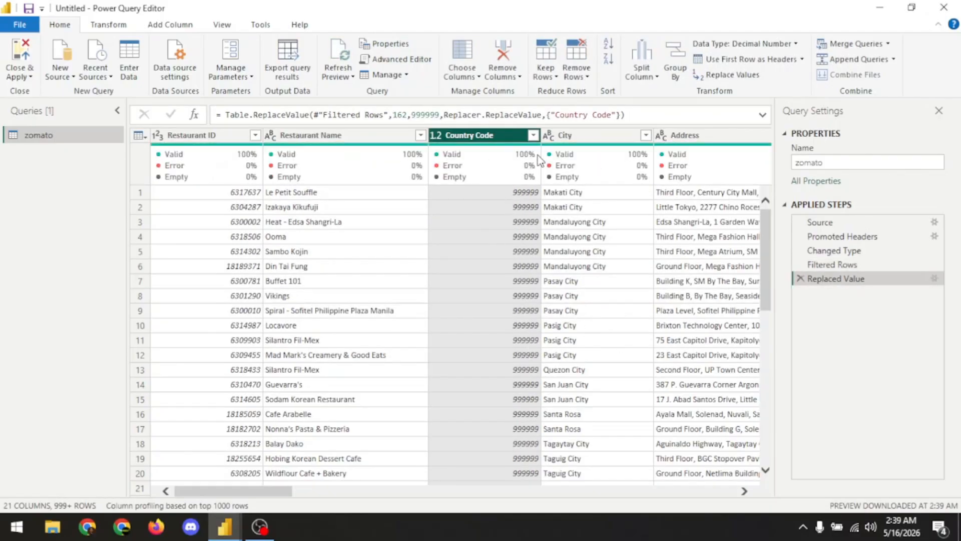
# Step: Check the distinct values of the Country Code column, and undo the value replacement by deleting its step from the query
pyautogui.click(534, 135)
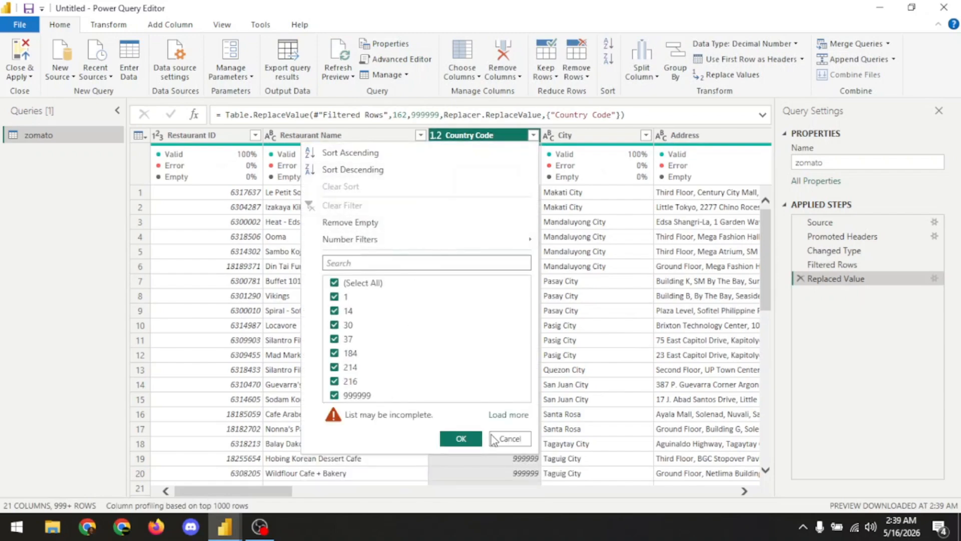
pyautogui.click(508, 439)
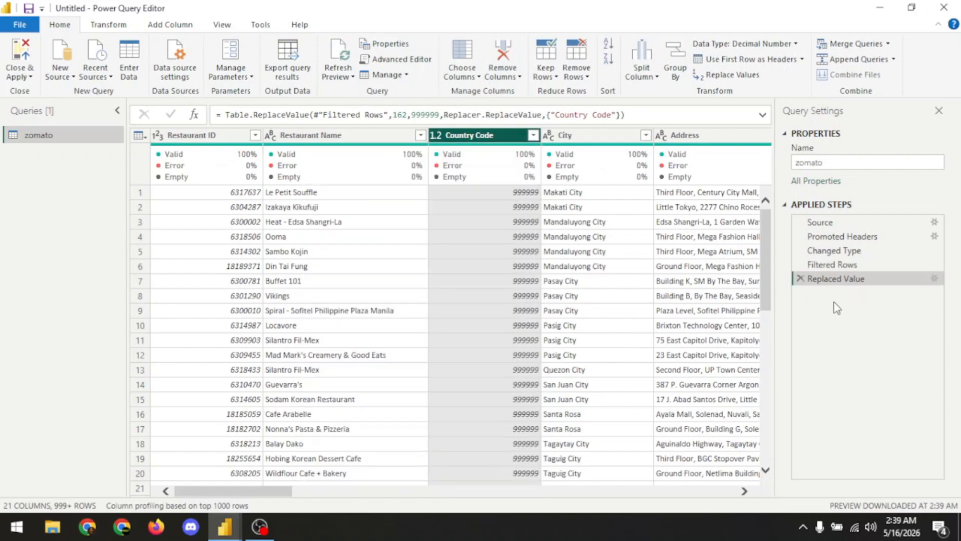
pyautogui.click(800, 278)
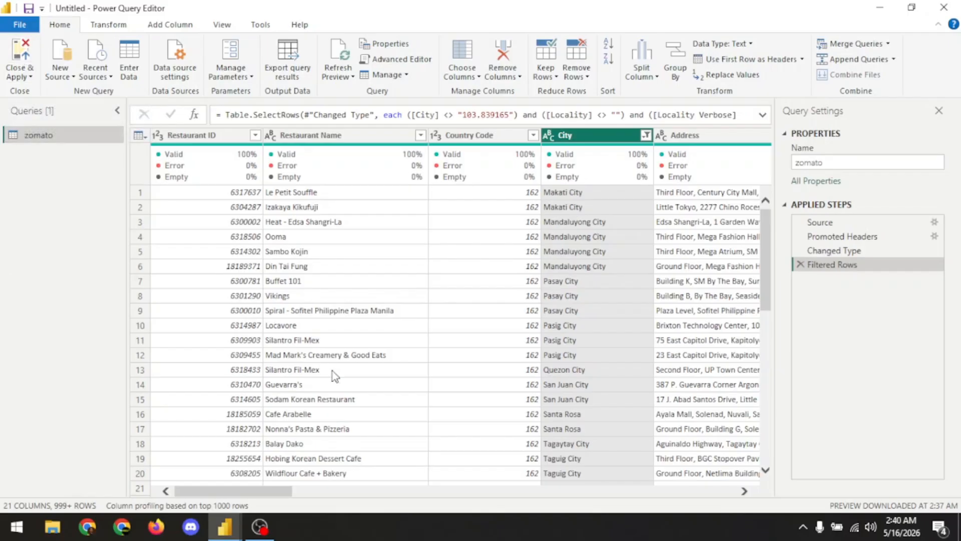
# Step: Apply the pending query changes to load the zomato data into the report, and open the rows that contain load errors
pyautogui.click(28, 49)
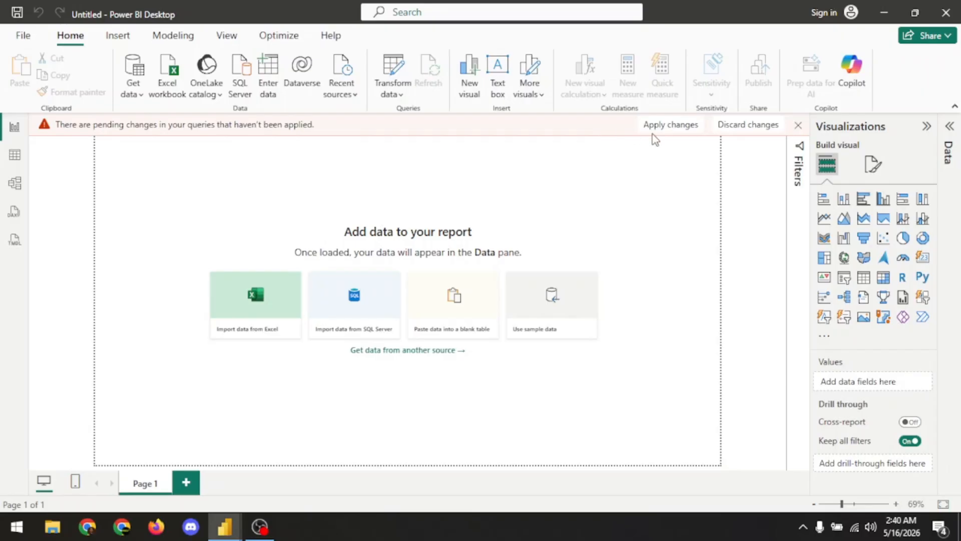
pyautogui.click(671, 129)
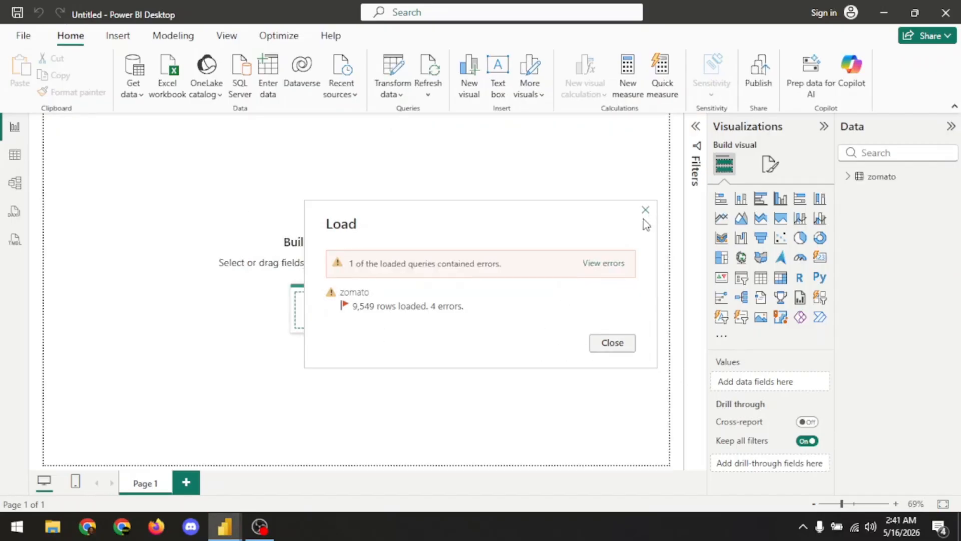
pyautogui.click(592, 269)
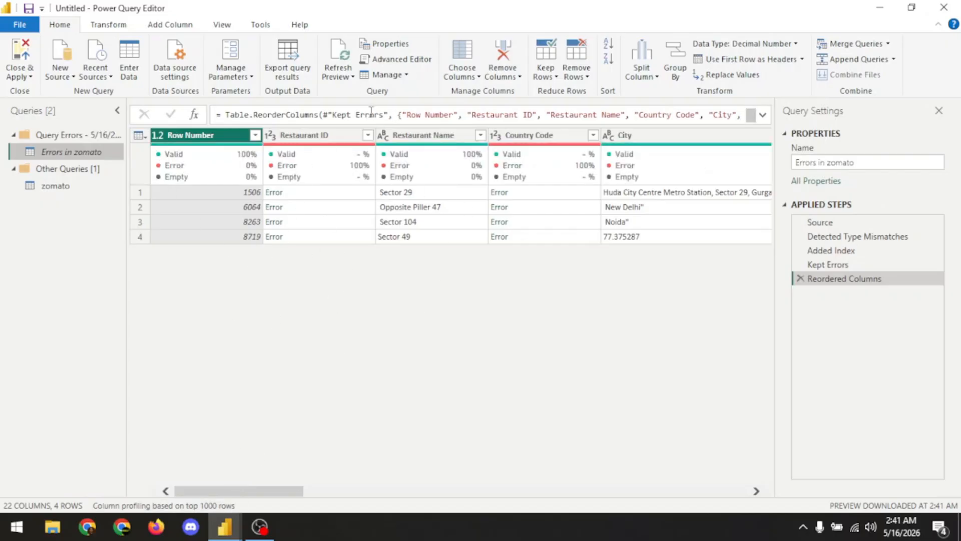
# Step: Filter out empty Restaurant ID values in the Errors in zomato query, and close the editor with the changes applied
pyautogui.click(367, 139)
pyautogui.click(368, 136)
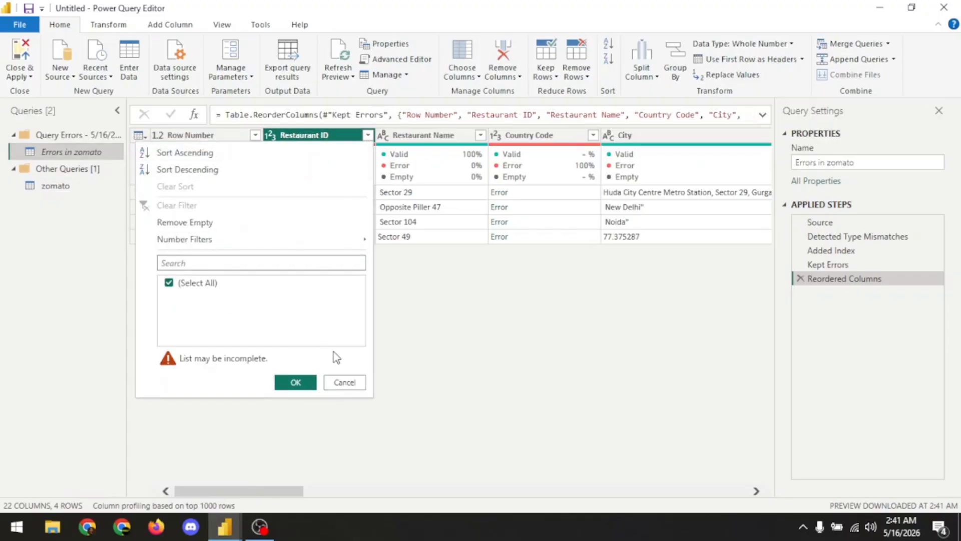
pyautogui.click(184, 225)
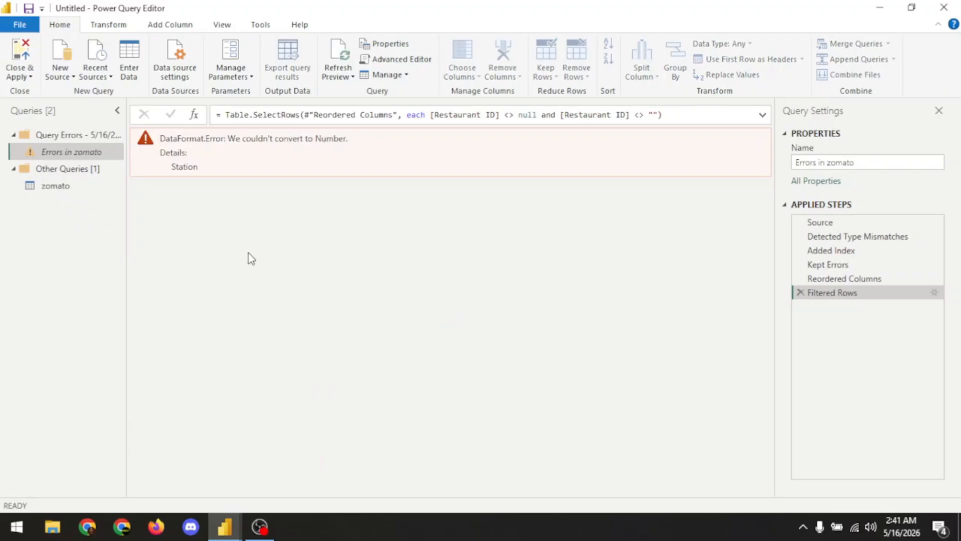
pyautogui.click(14, 61)
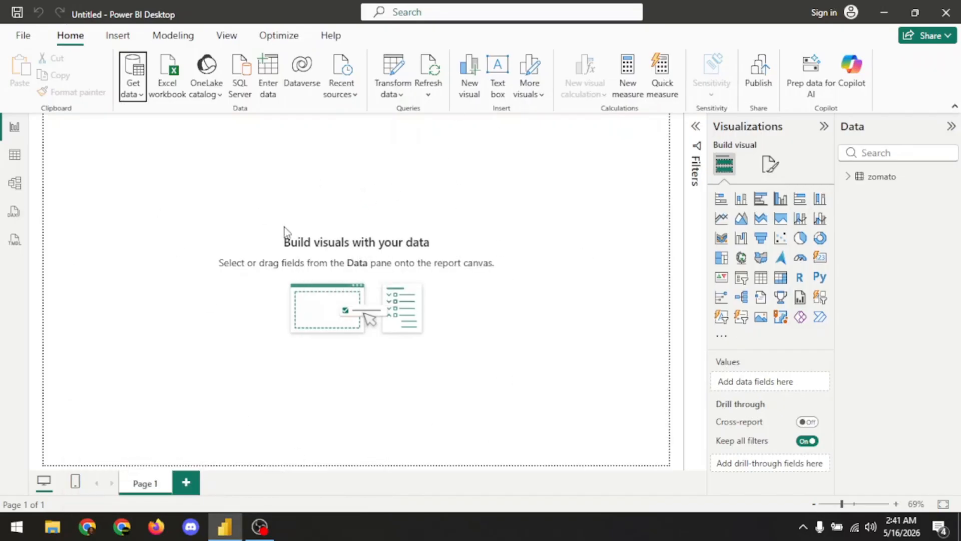
# Step: Examine the loaded zomato records in table view with the table's field list expanded
pyautogui.click(15, 156)
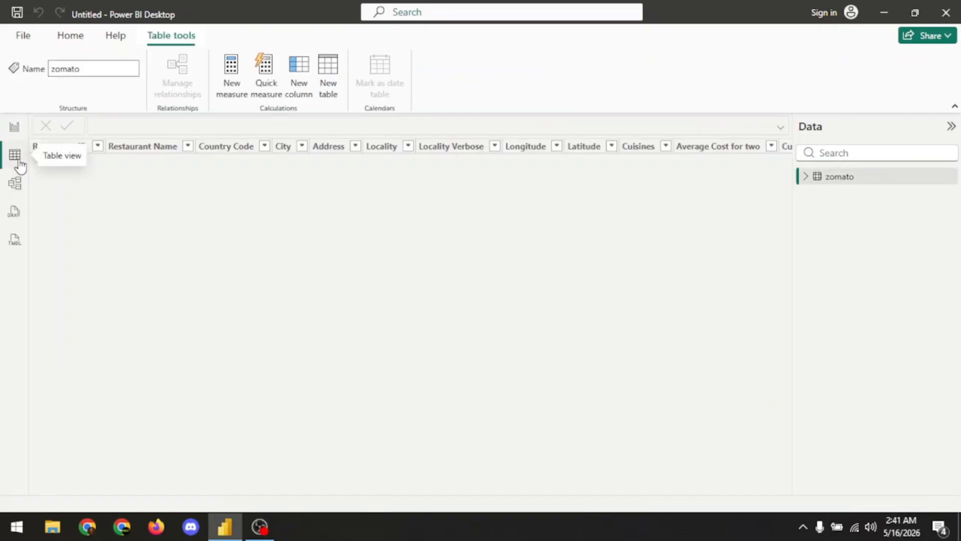
pyautogui.click(805, 176)
pyautogui.moveTo(172, 491); pyautogui.dragTo(90, 495)
pyautogui.click(141, 207)
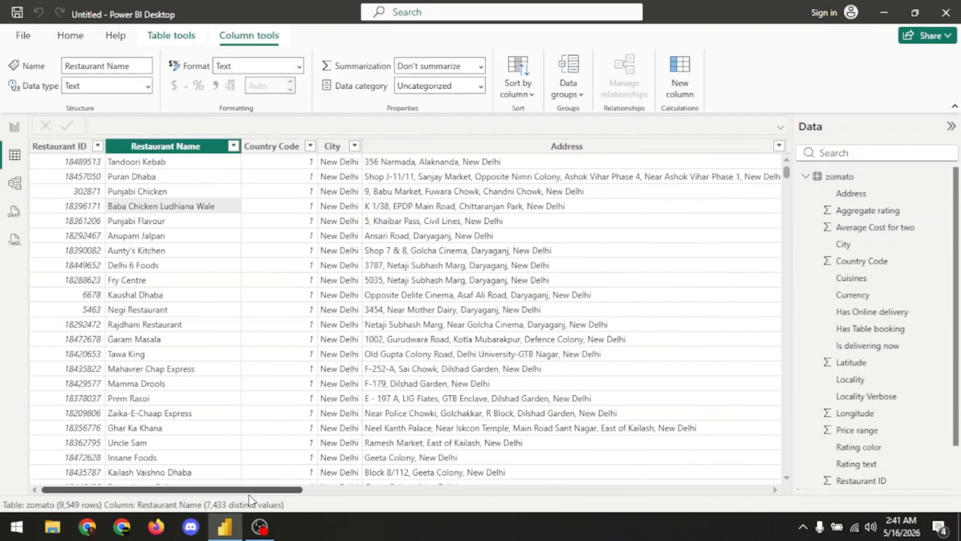
pyautogui.moveTo(248, 495); pyautogui.dragTo(292, 495)
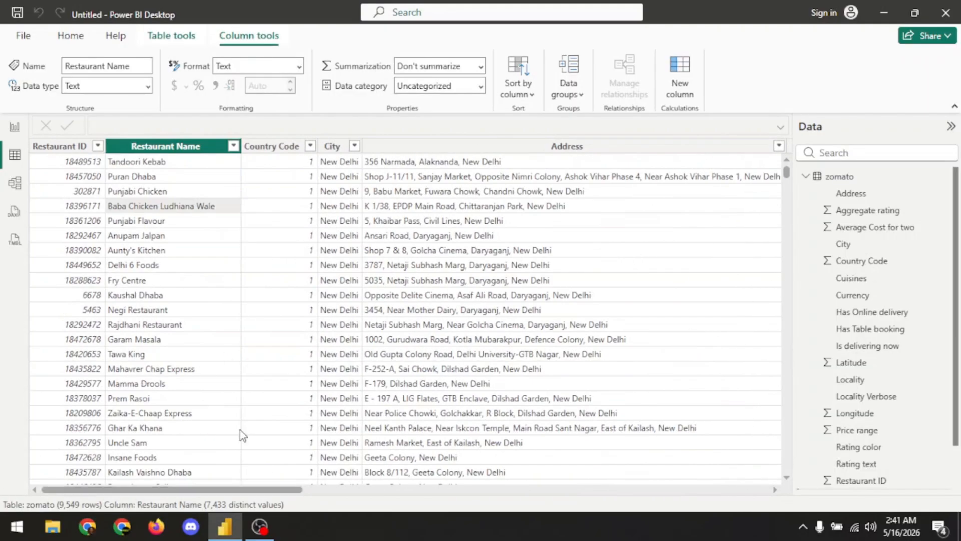